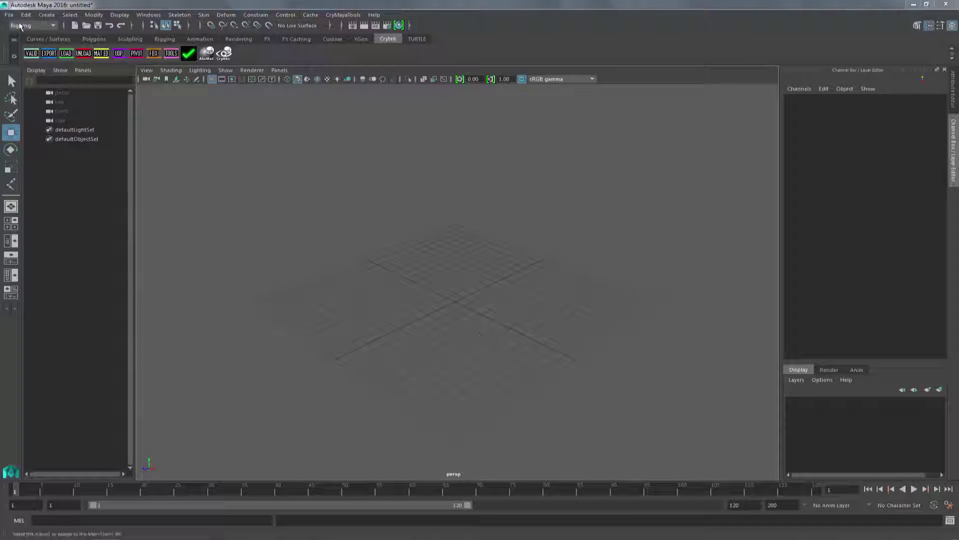
- Switch to the Rigging menu set and place a root joint at the grid origin with the Joint Tool
left_click(32, 26)
left_click(22, 46)
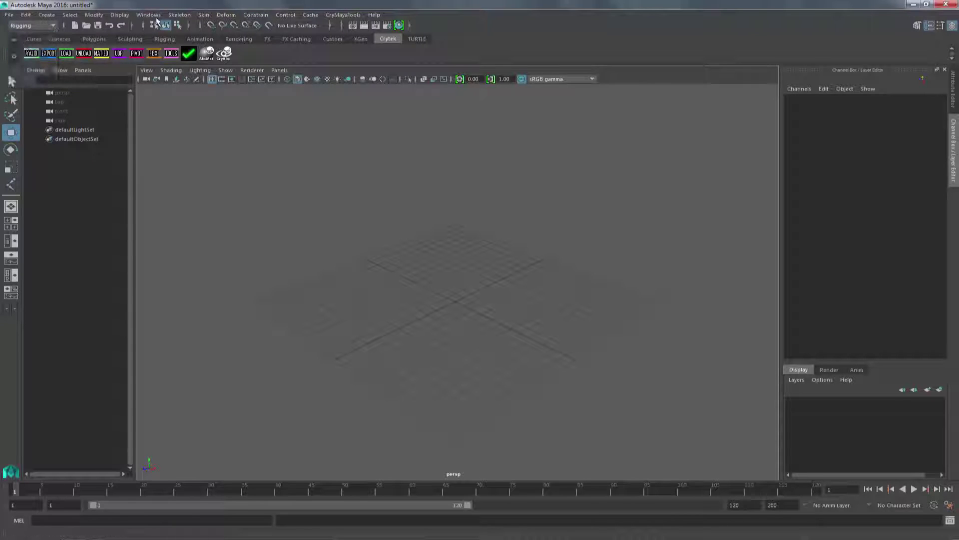
left_click(179, 15)
left_click(217, 40)
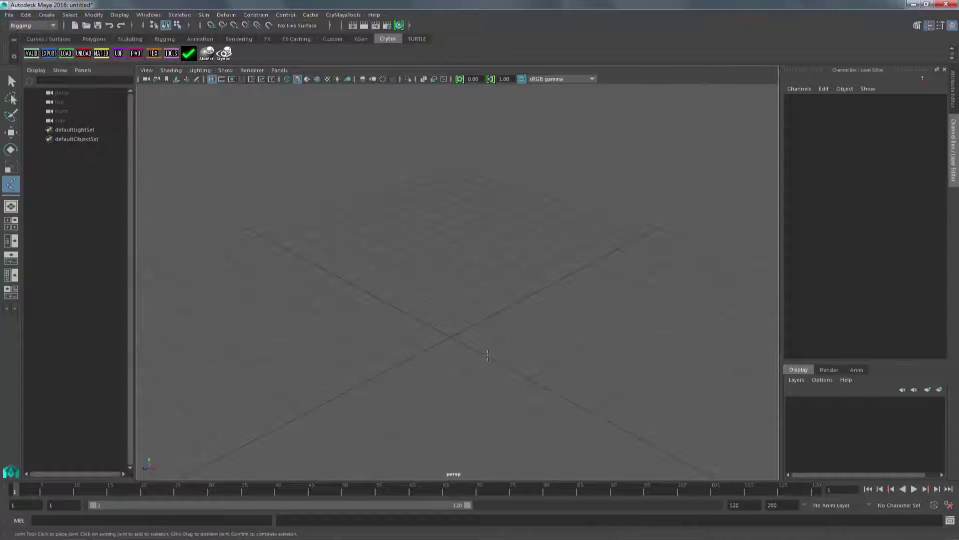
left_click(450, 336)
left_click_drag(542, 384, 566, 382, "alt")
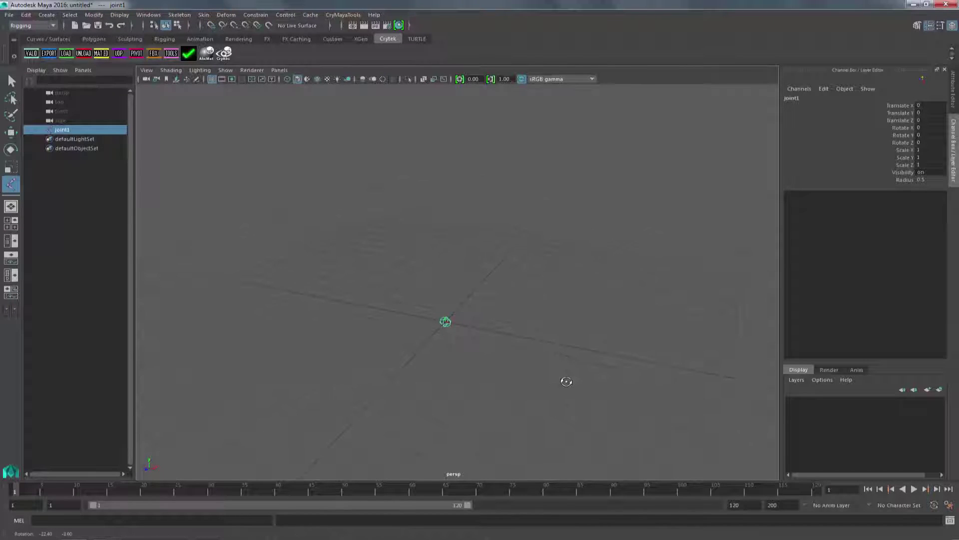
- In the front view of a four-view layout, add two grid-snapped joints straight above the root, spaced 6 and 5 units, and finish the chain
left_click(15, 227)
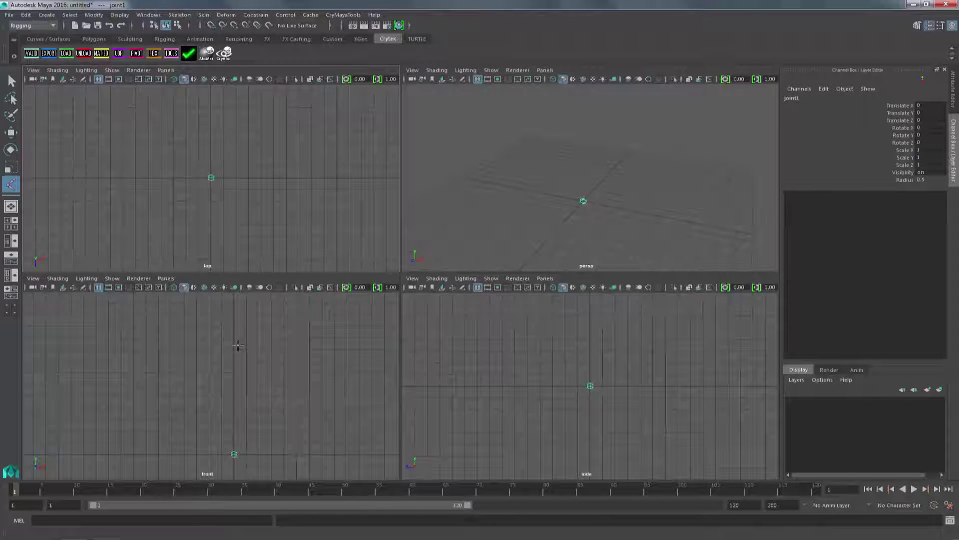
key("x")
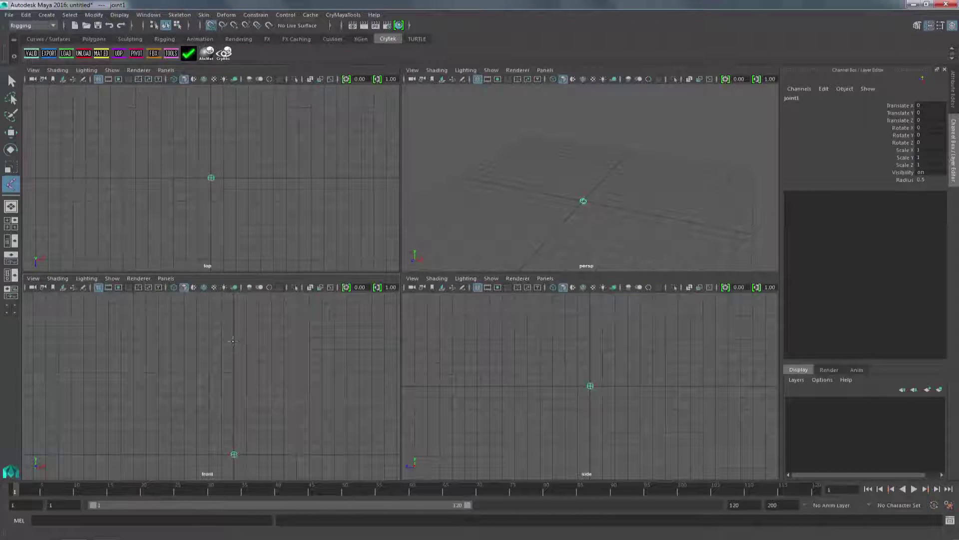
left_click(234, 383)
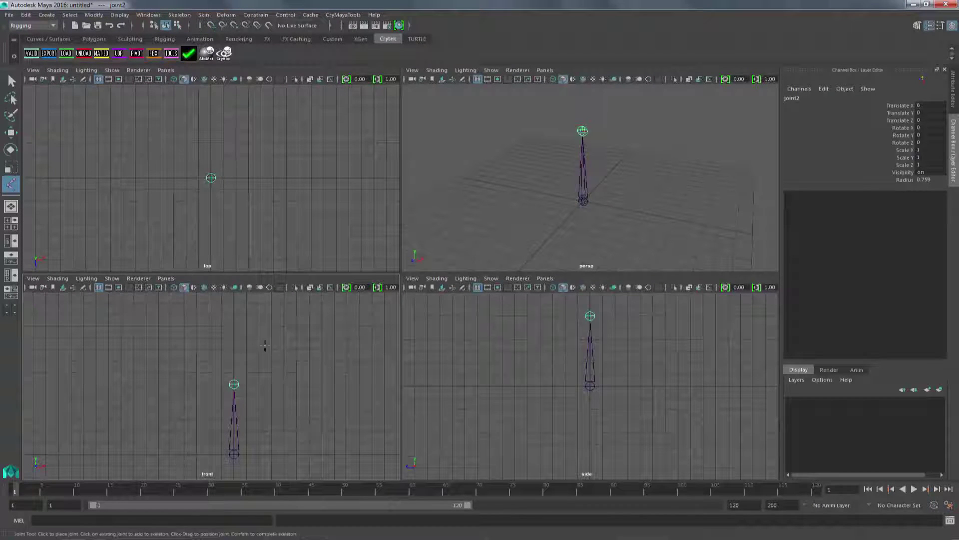
key("x")
left_click(234, 326)
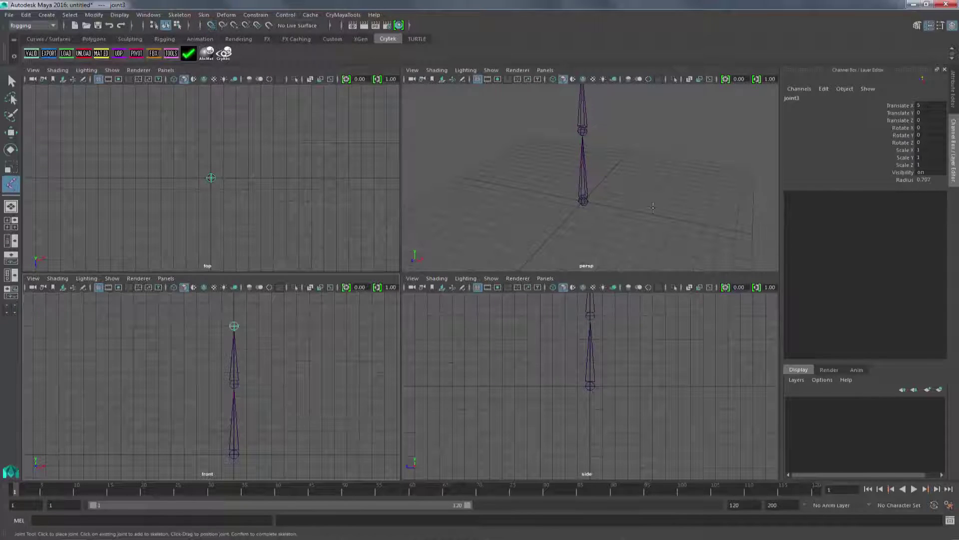
scroll(645, 219, "down", 3)
key("w")
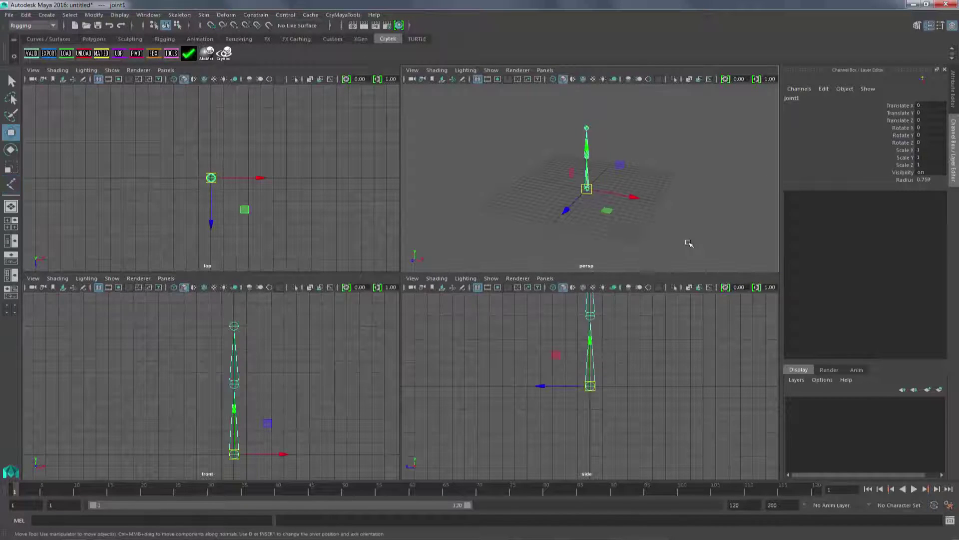
- Set the middle joint's Translate X to 50
scroll(688, 243, "down", 1)
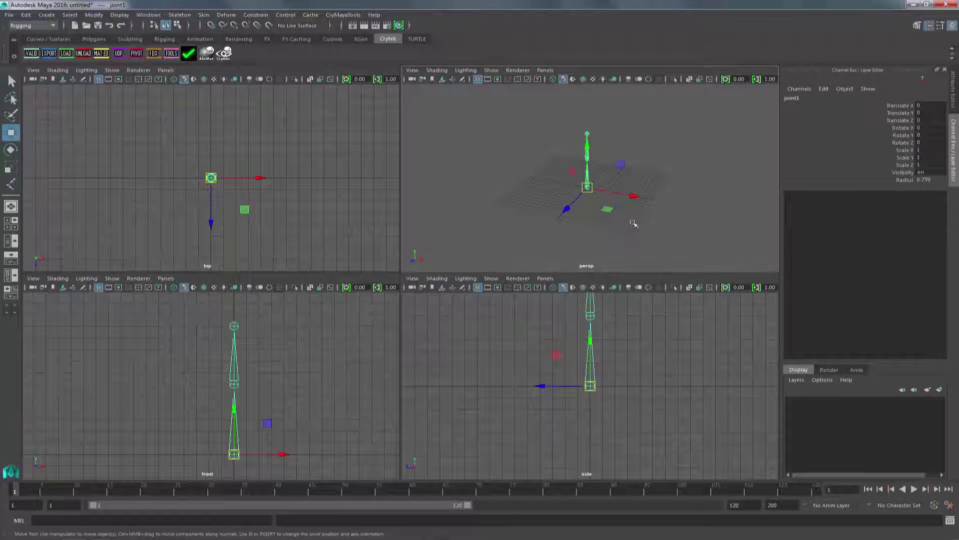
left_click_drag(638, 201, 595, 214, "alt")
right_click_drag(591, 217, 702, 229, "alt")
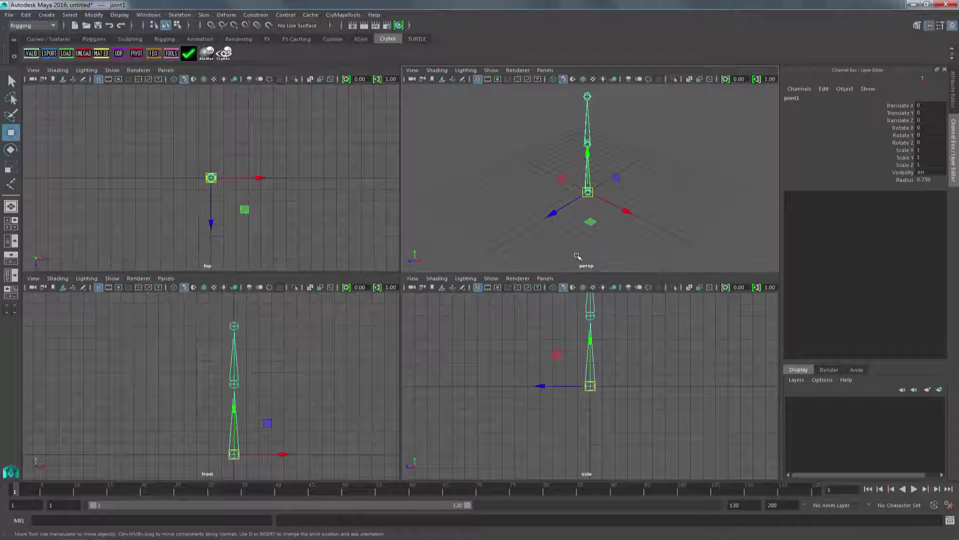
scroll(229, 388, "down", 1)
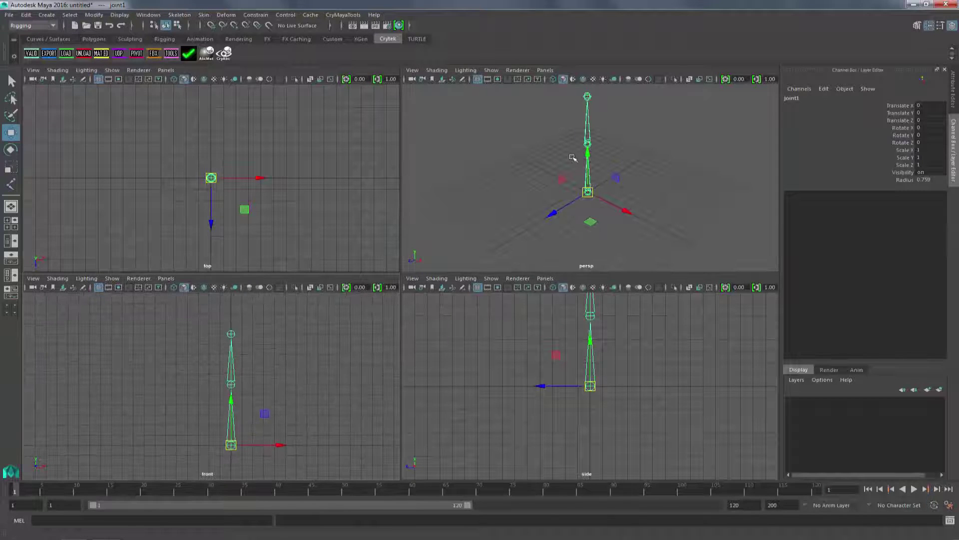
left_click_drag(649, 150, 625, 210, "alt")
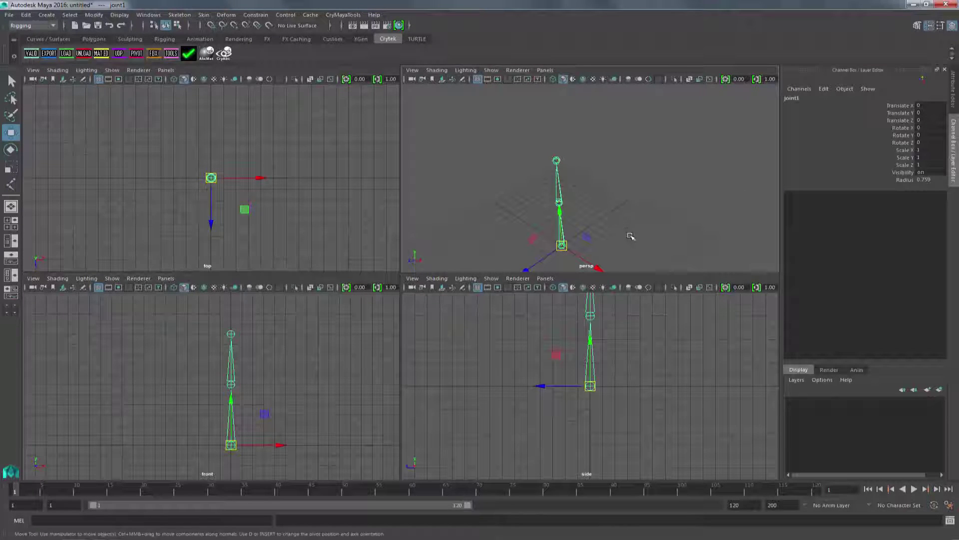
left_click(559, 201)
left_click_drag(615, 219, 617, 215, "alt")
double_click(928, 109)
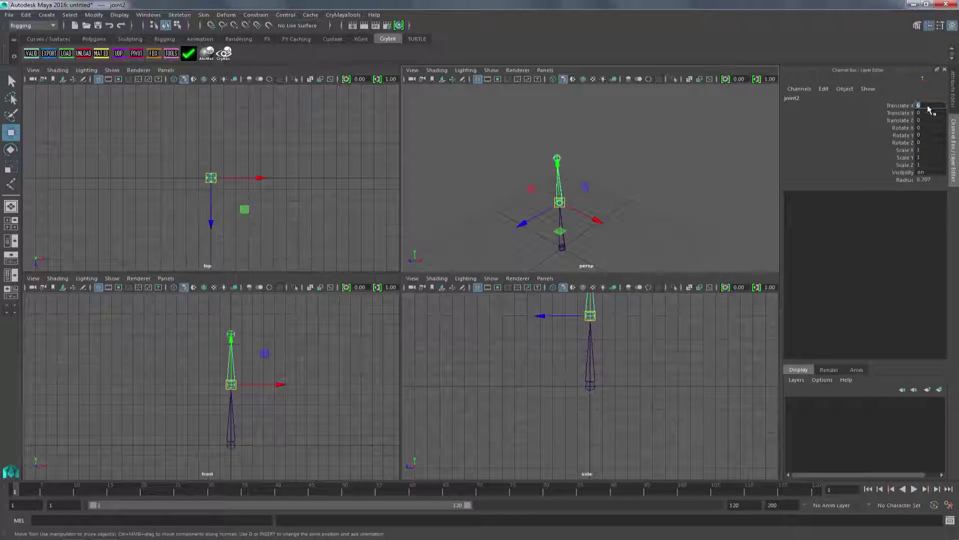
type("50")
key("Return")
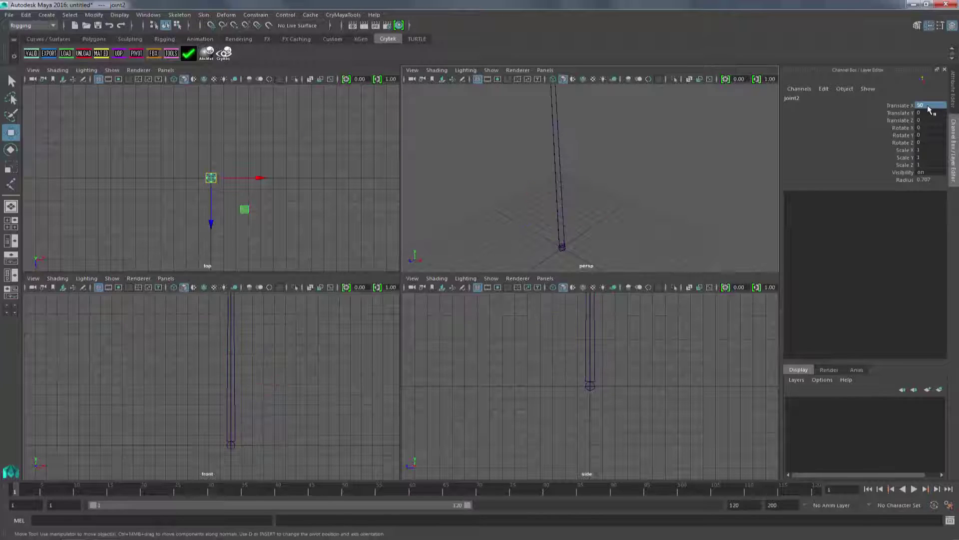
- Set the end joint's Translate X to 50
right_click_drag(286, 192, 240, 192, "alt")
middle_click_drag(747, 142, 723, 244, "alt")
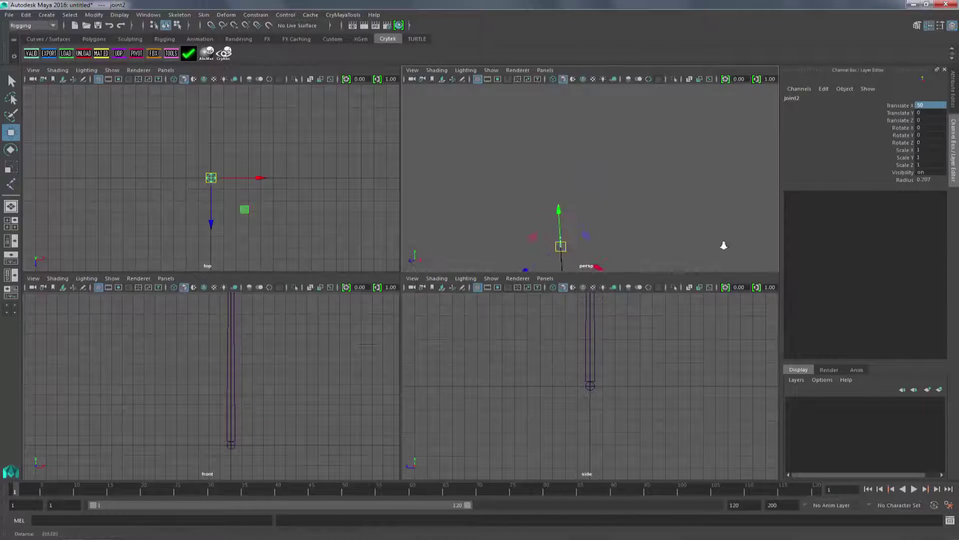
right_click_drag(723, 244, 665, 148, "alt")
middle_click_drag(666, 148, 697, 94, "alt")
right_click_drag(697, 164, 712, 164, "alt")
left_click(622, 110)
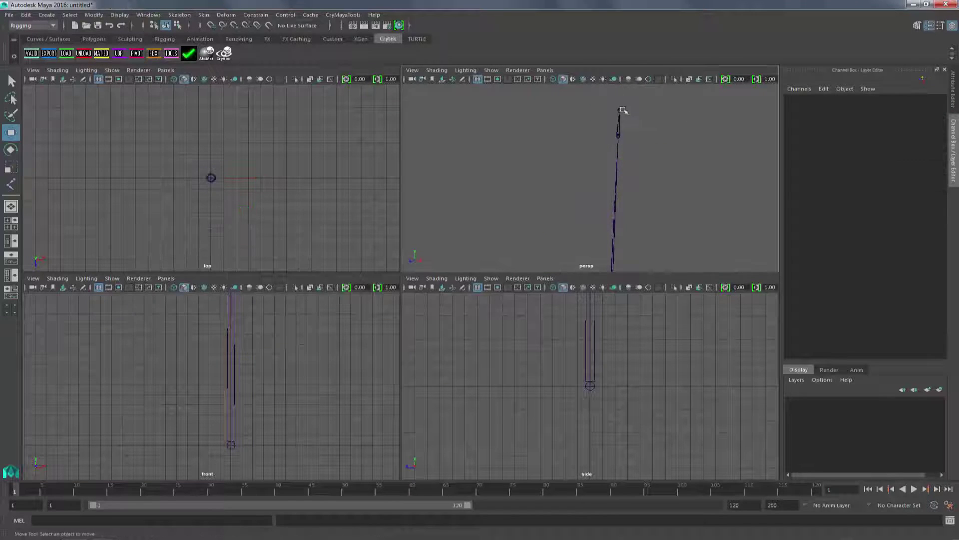
left_click(621, 109)
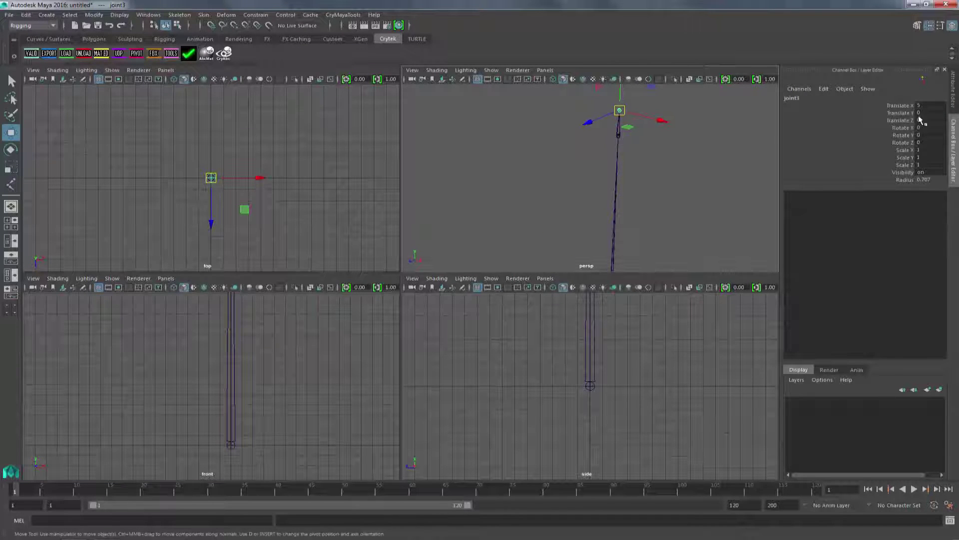
middle_click_drag(737, 142, 698, 173, "alt")
middle_click_drag(655, 212, 666, 193, "alt")
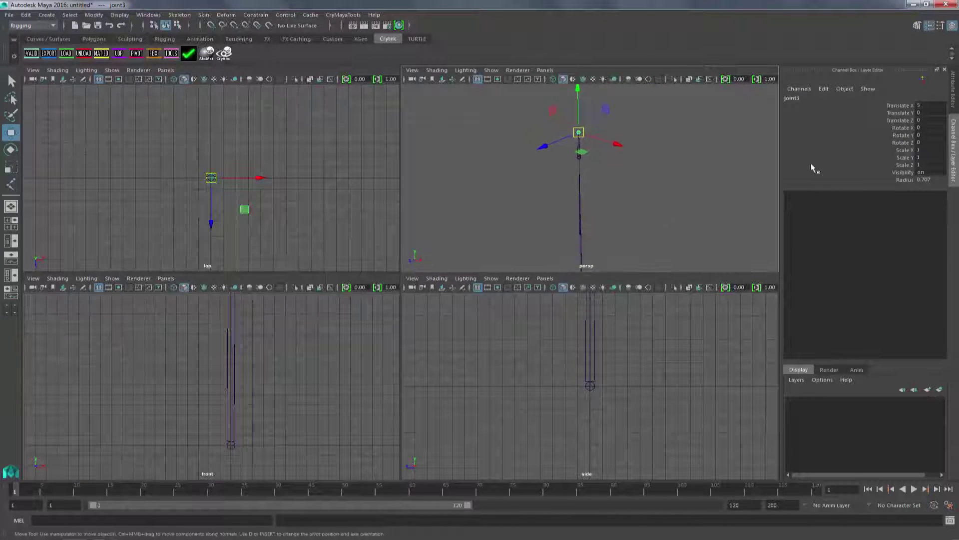
left_click(916, 106)
type("50")
key("Return")
- Examine the middle and end joints of the lengthened chain in a single perspective view
left_click_drag(564, 240, 616, 208, "alt")
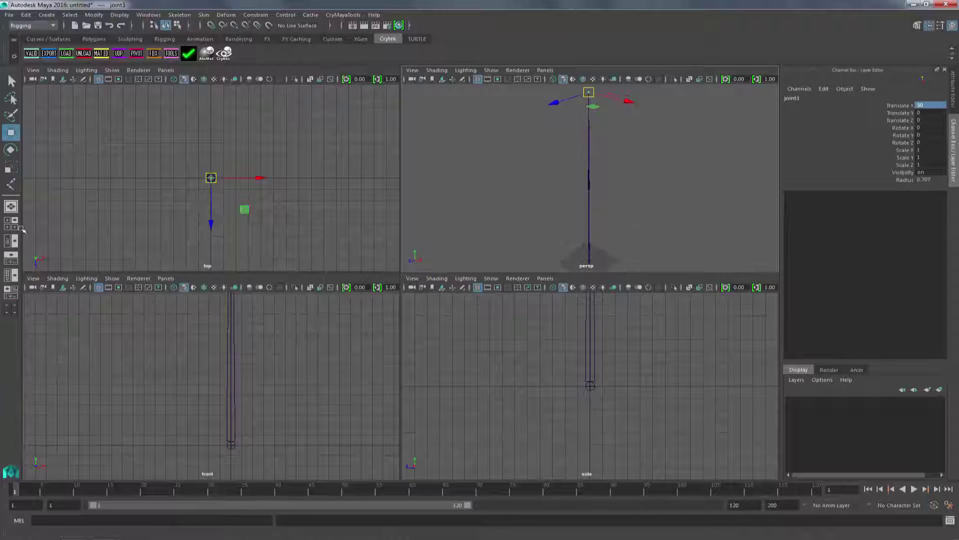
left_click(11, 207)
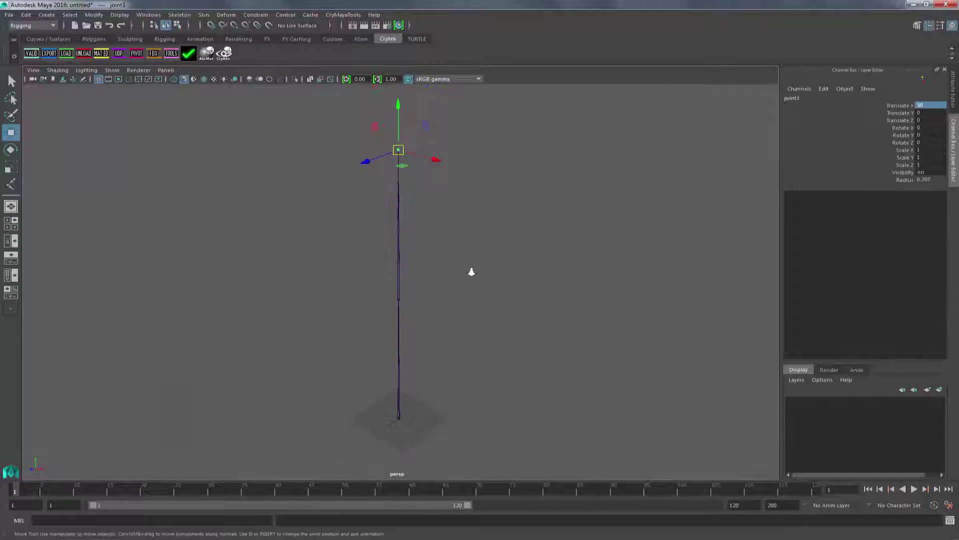
right_click_drag(472, 271, 493, 290, "alt")
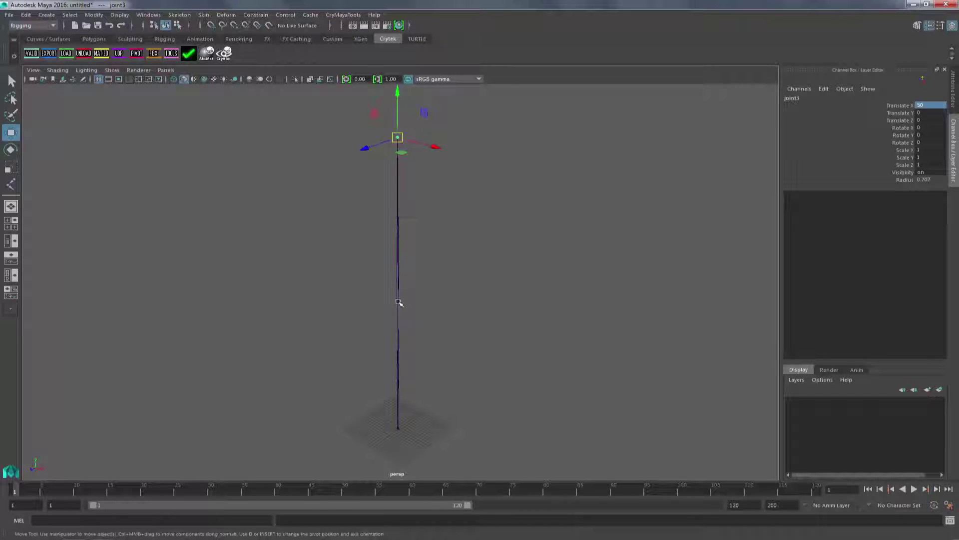
left_click(399, 269)
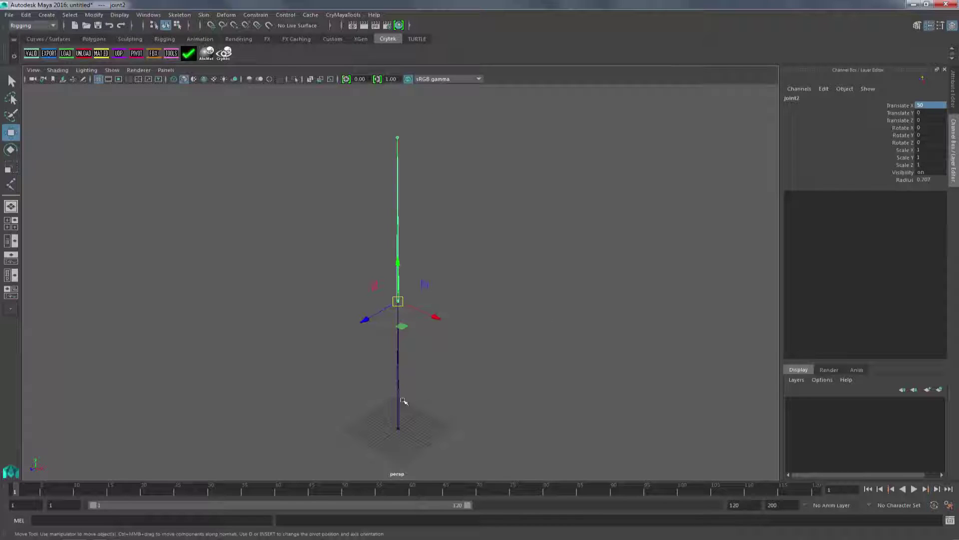
left_click(397, 138)
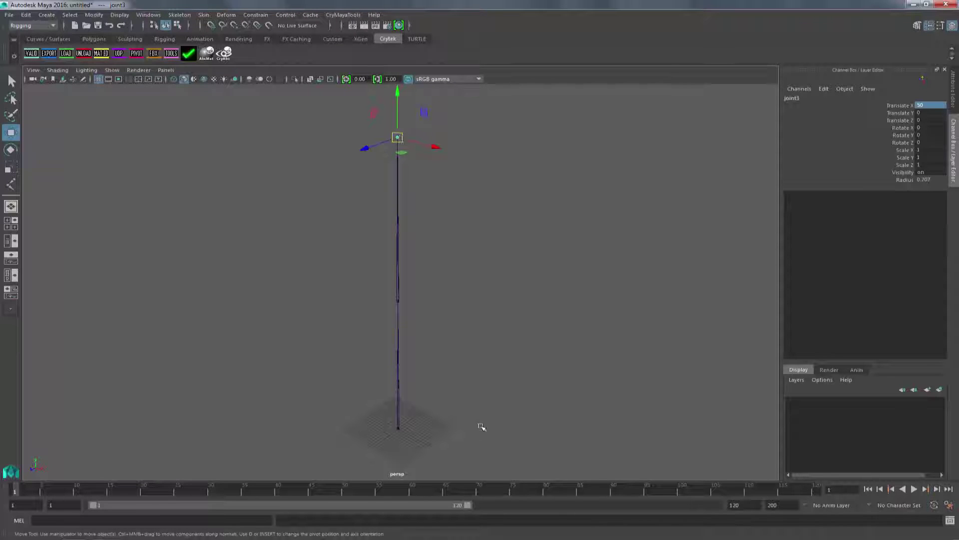
left_click_drag(480, 427, 488, 428, "alt")
middle_click_drag(487, 415, 491, 402, "alt")
middle_click_drag(551, 263, 537, 280, "alt")
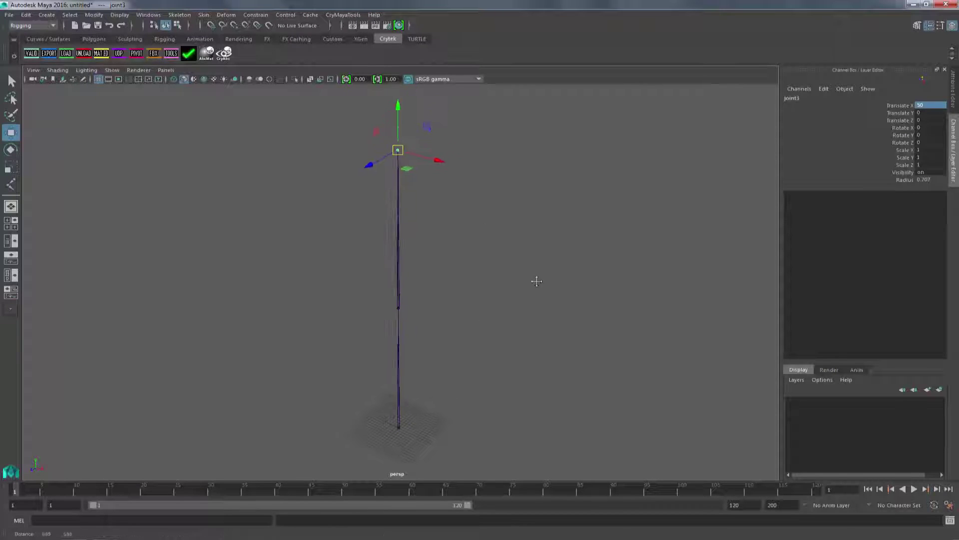
- Show the Outliner beside the perspective view, expand the joint hierarchy and rename the root joint as Bip01
left_click(11, 241)
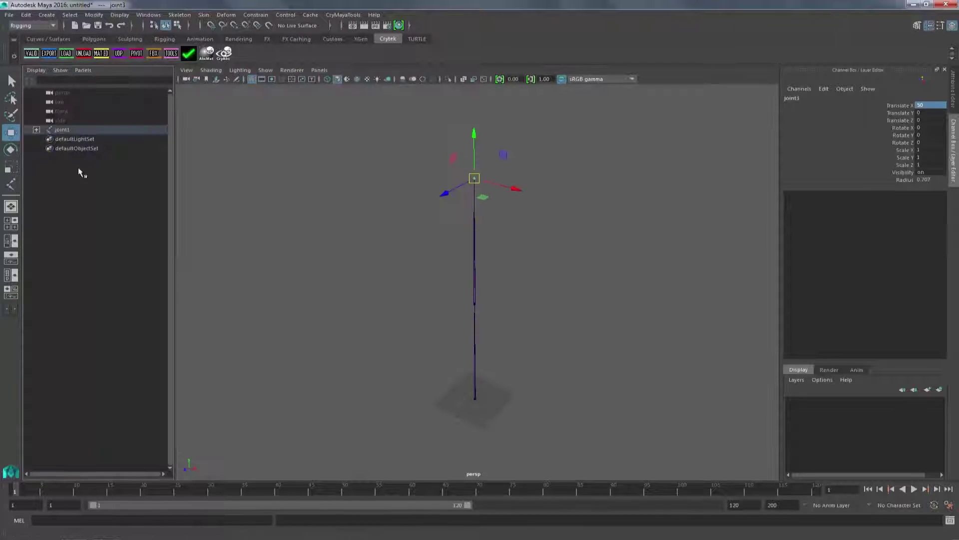
left_click(36, 130)
left_click(46, 139)
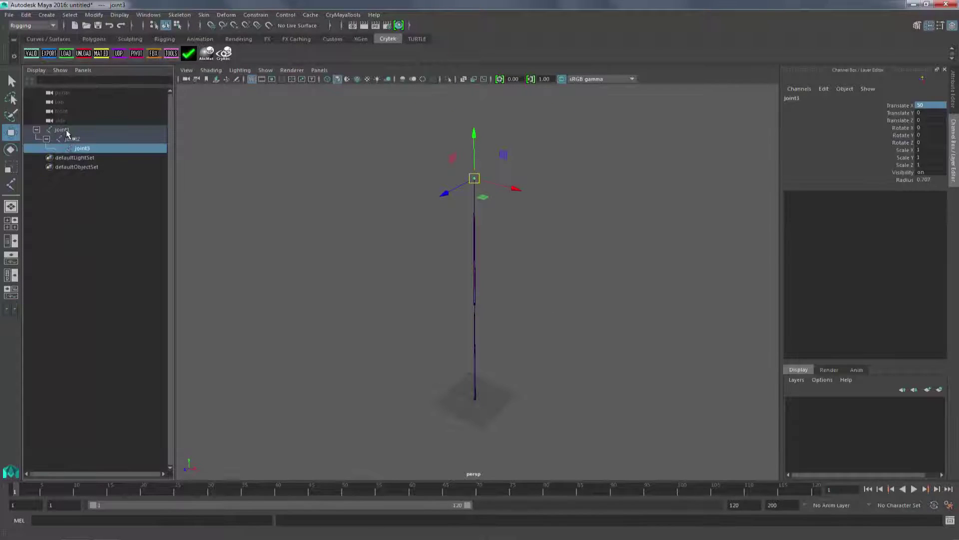
double_click(66, 131)
type("Bip0")
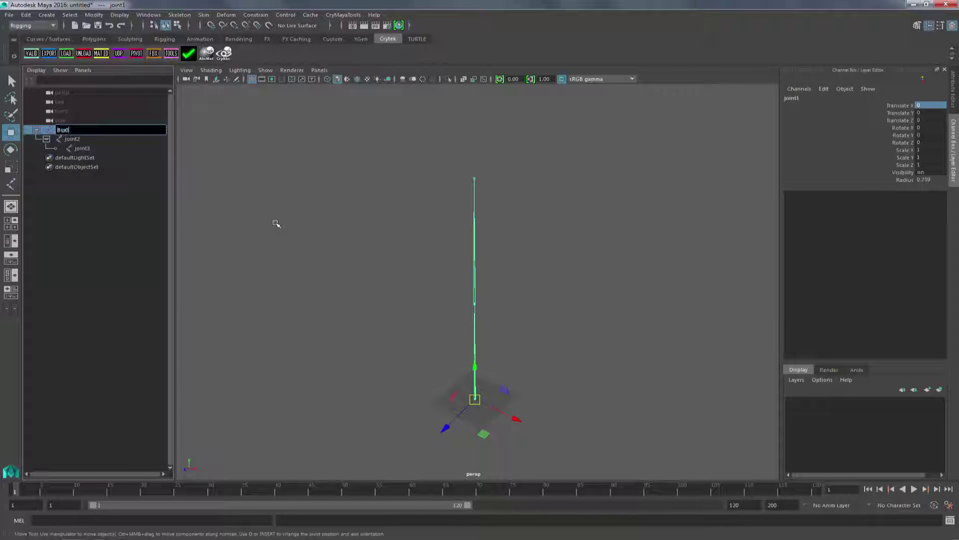
type("1")
key("Return")
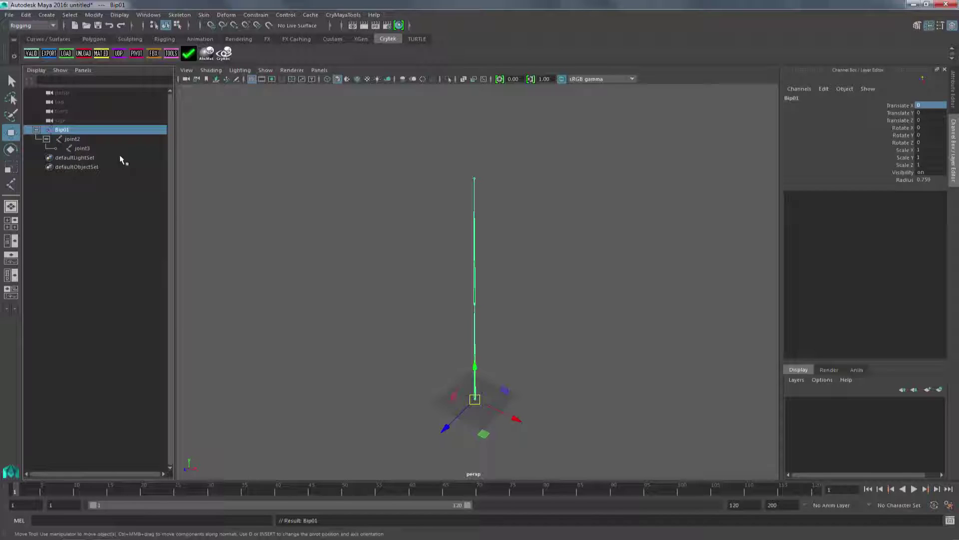
- Rename the middle joint as Bip01__Pelvis, with a double underscore
double_click(79, 140)
type("Bip01__Pelvis")
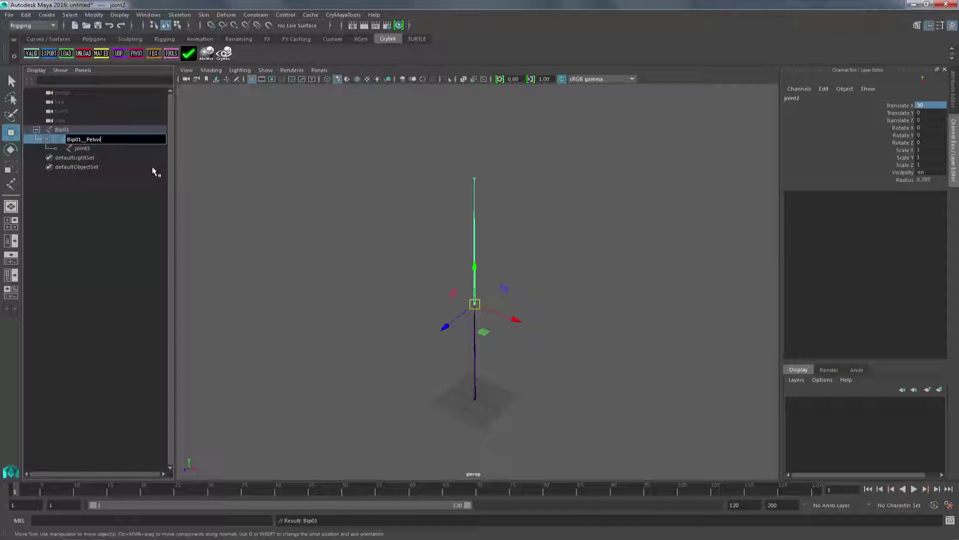
key("Return")
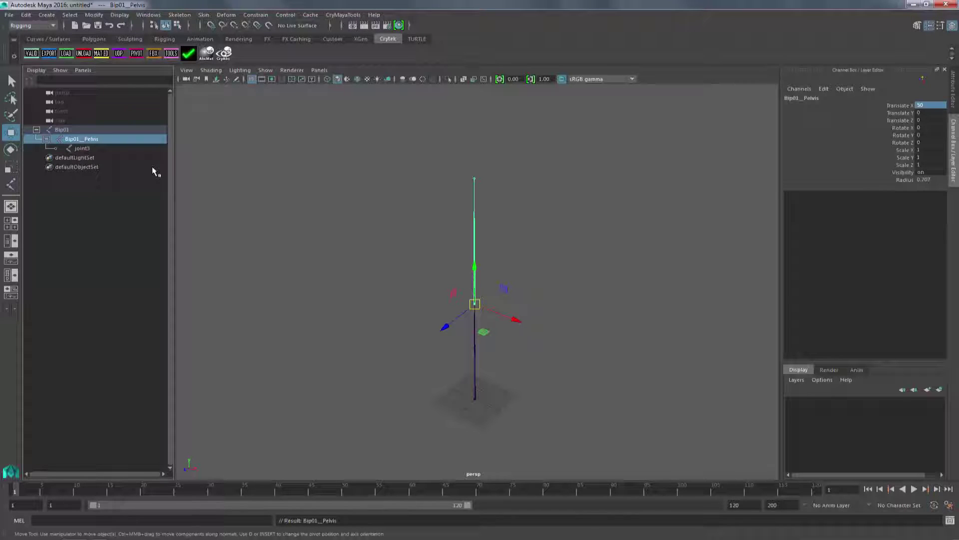
- Try the pelvis joint's name with a single underscore, Bip01_Pelvis, and undo the rename
double_click(83, 140)
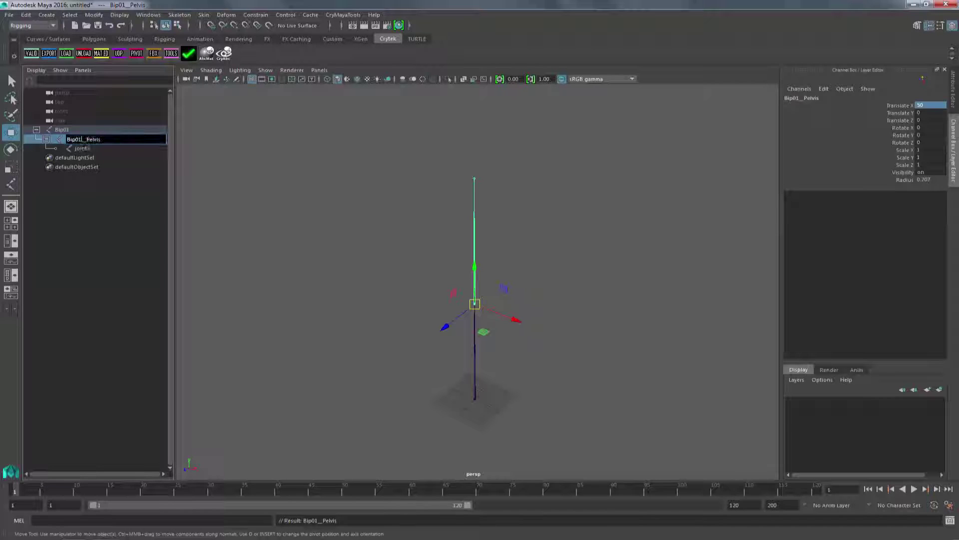
left_click(81, 139)
key("BackSpace")
key("Return")
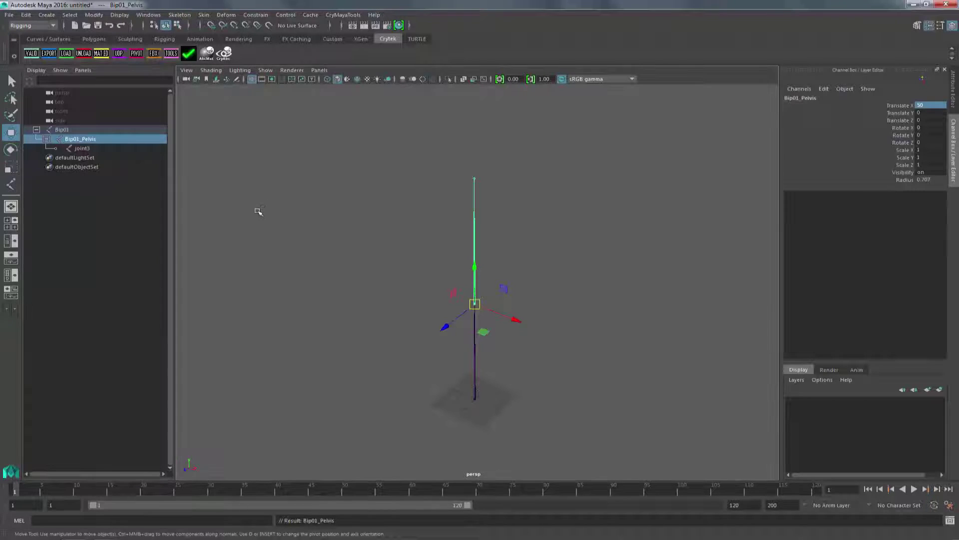
key("ctrl+z")
- Rename the end joint as Bip01__Spine3 and clear the selection
double_click(85, 149)
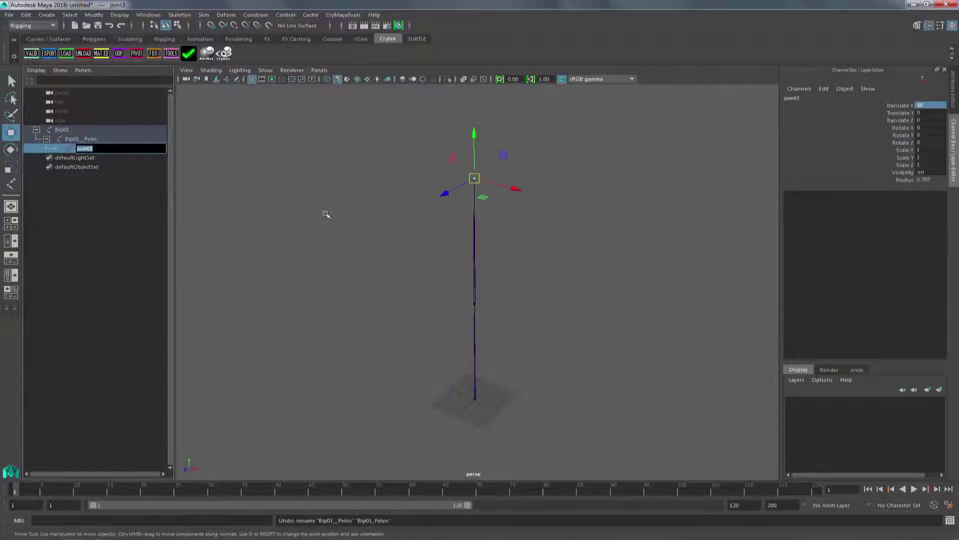
type("Bip01__Spine")
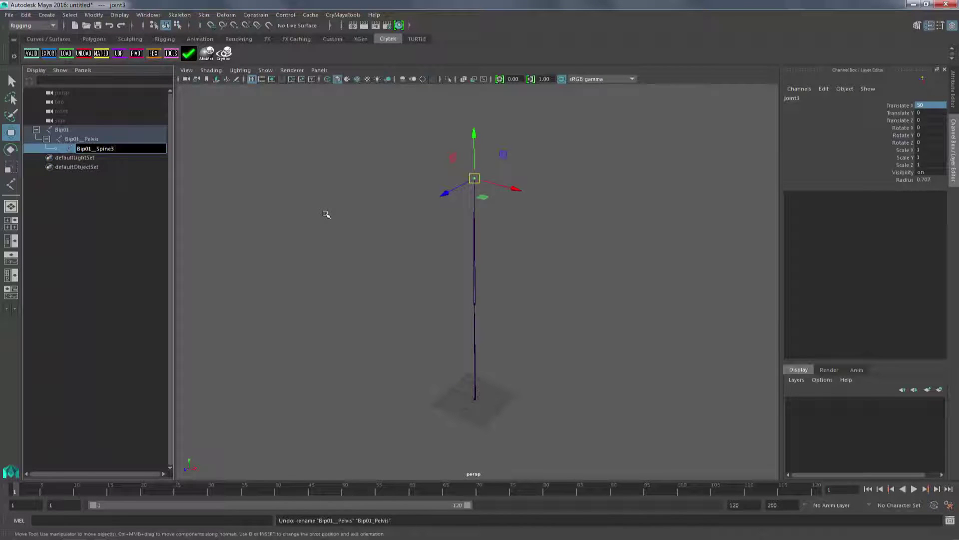
key("Return")
left_click(553, 332)
left_click_drag(550, 339, 533, 394, "alt")
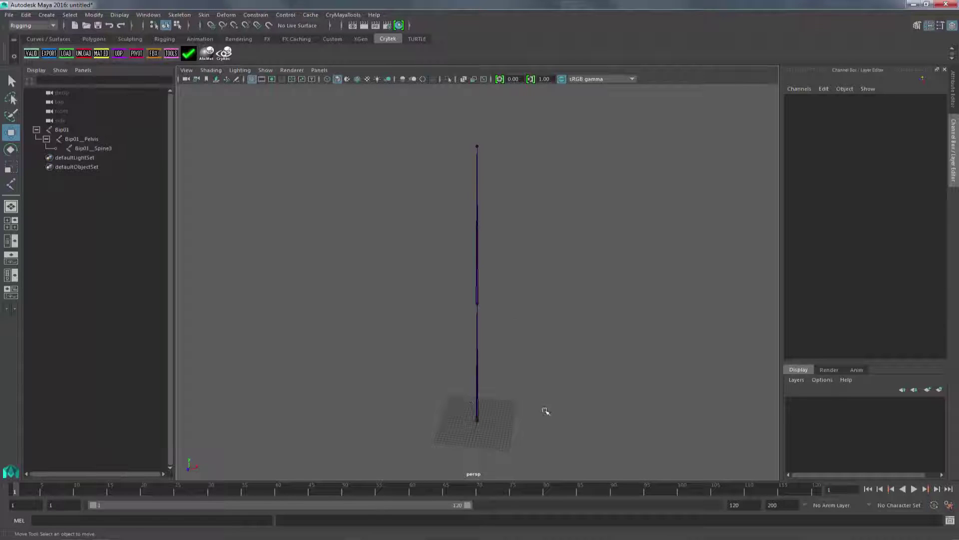
- Create a polygon cylinder at the origin, around the base of the root joint
left_click_drag(544, 411, 600, 240, "alt")
left_click(94, 39)
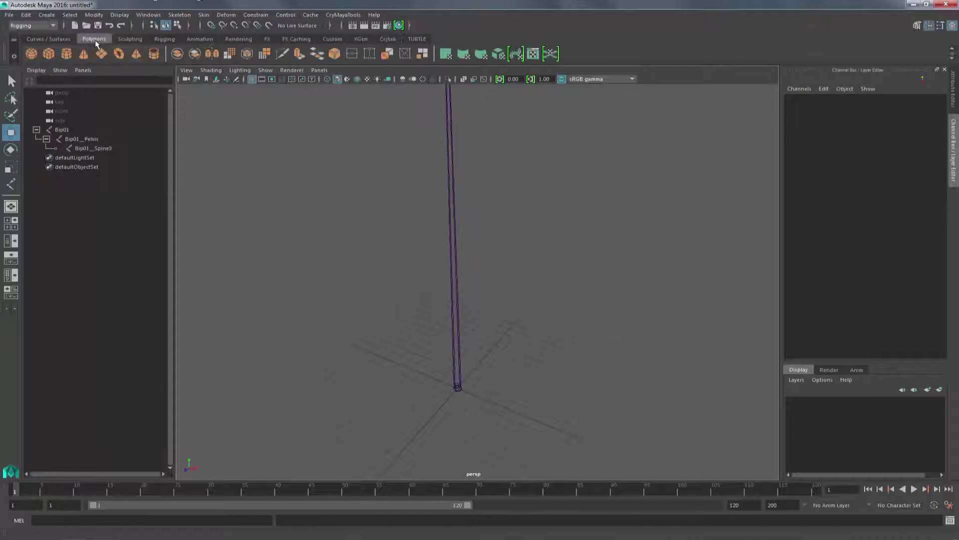
left_click(66, 54)
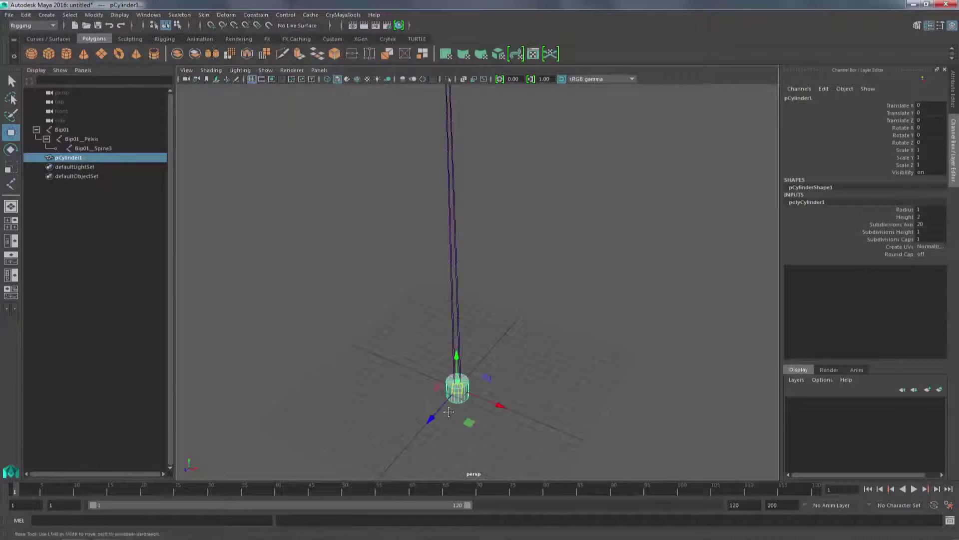
left_click_drag(494, 345, 520, 336, "alt")
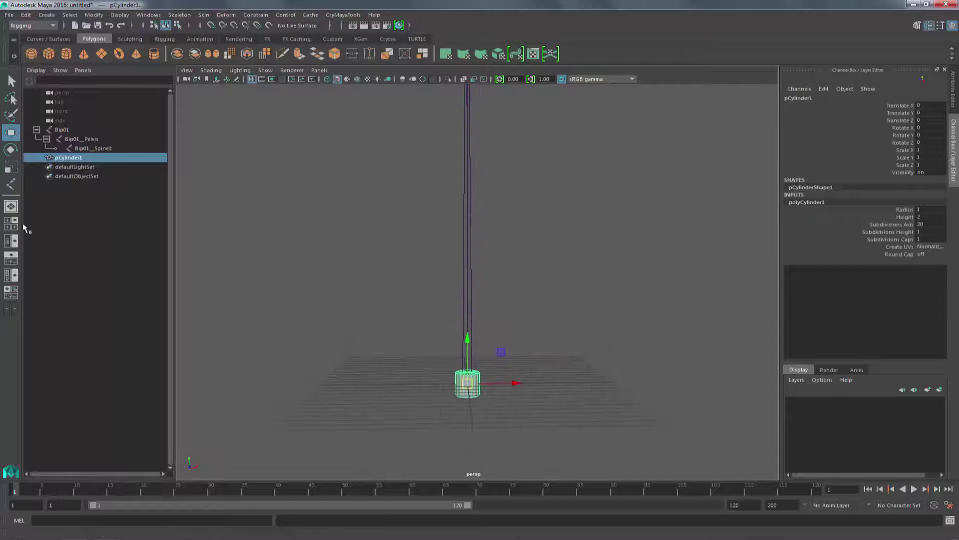
- In the front view, snap the cylinder's pivot to its bottom centre and snap the cylinder up so its base sits on the origin
left_click(6, 226)
key("space")
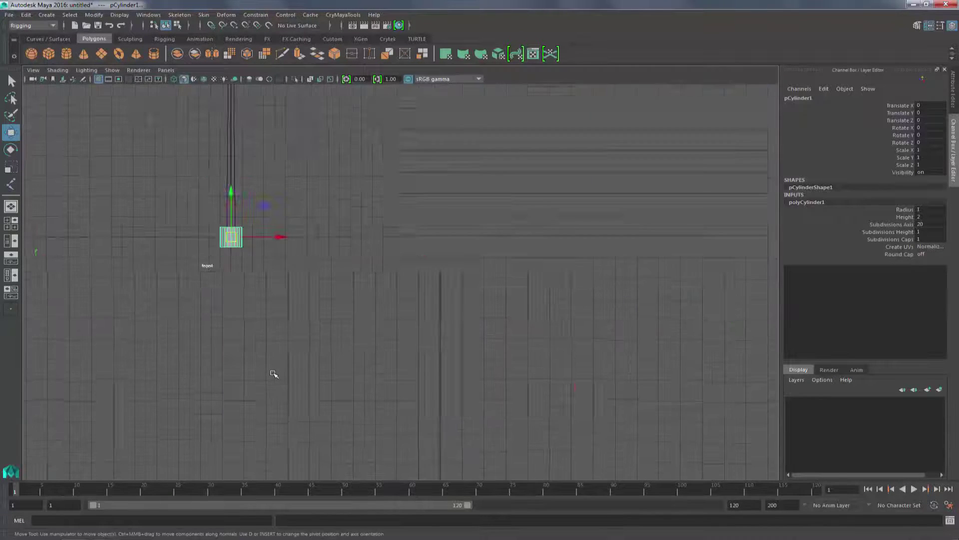
right_click_drag(451, 371, 564, 414, "alt")
middle_click_drag(564, 414, 518, 260, "alt")
right_click_drag(518, 260, 882, 379, "alt")
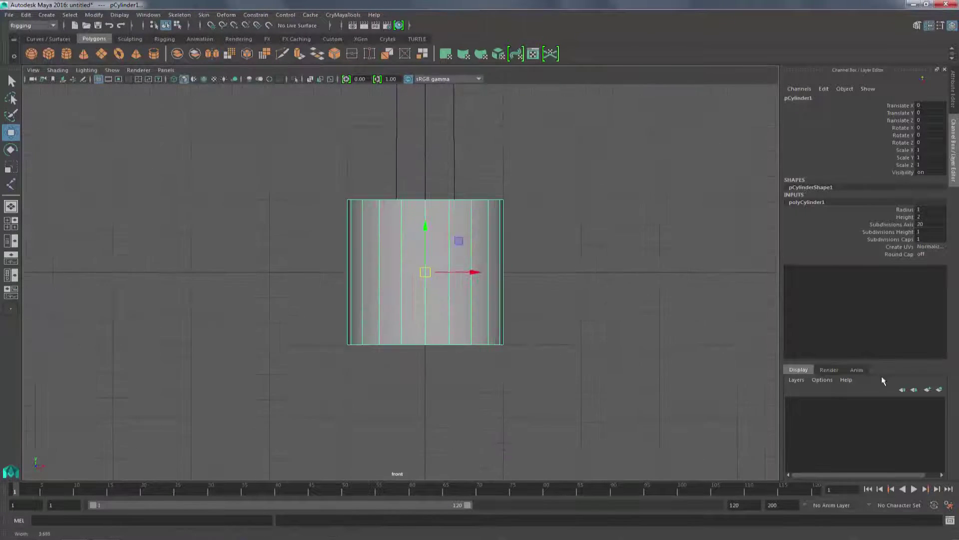
middle_click_drag(541, 285, 536, 314, "alt")
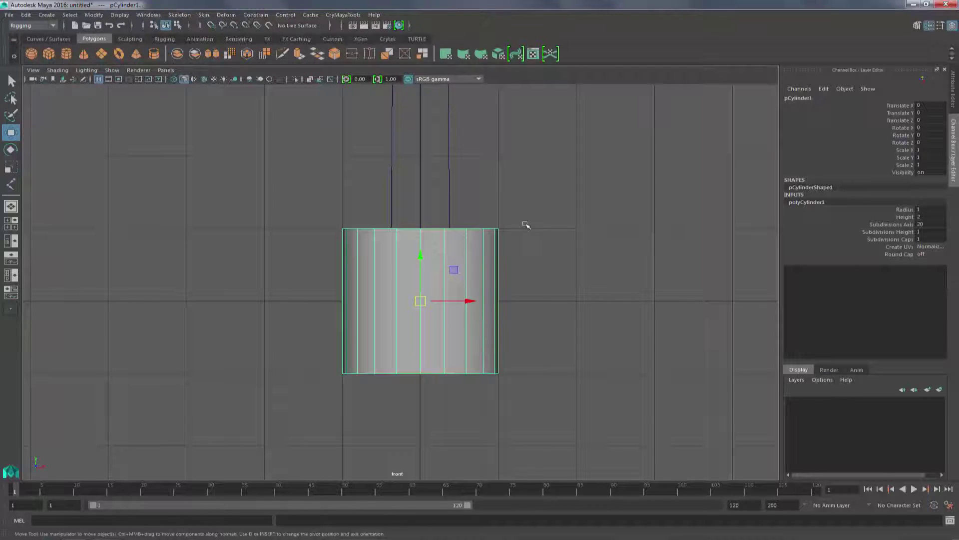
key("d")
key("v")
left_click_drag(420, 256, 421, 428)
key("x")
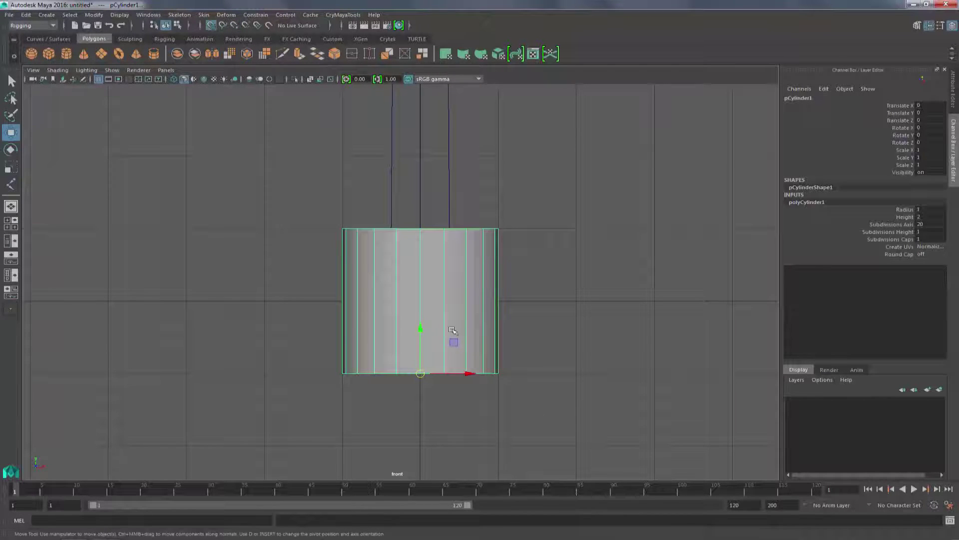
left_click_drag(420, 330, 420, 257)
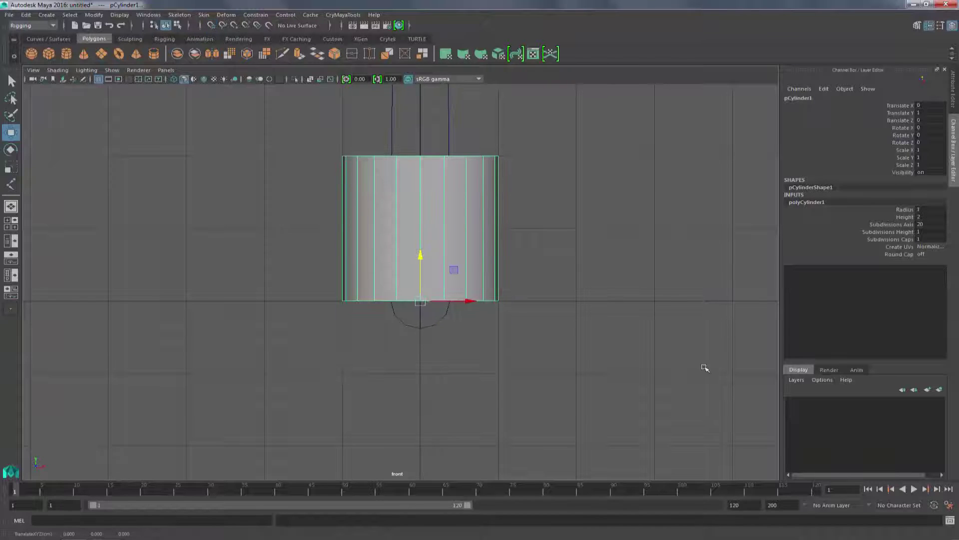
- Scale the cylinder uniformly from its base to about 5.02 on all axes
scroll(642, 364, "down", 5)
middle_click_drag(549, 292, 539, 379, "alt")
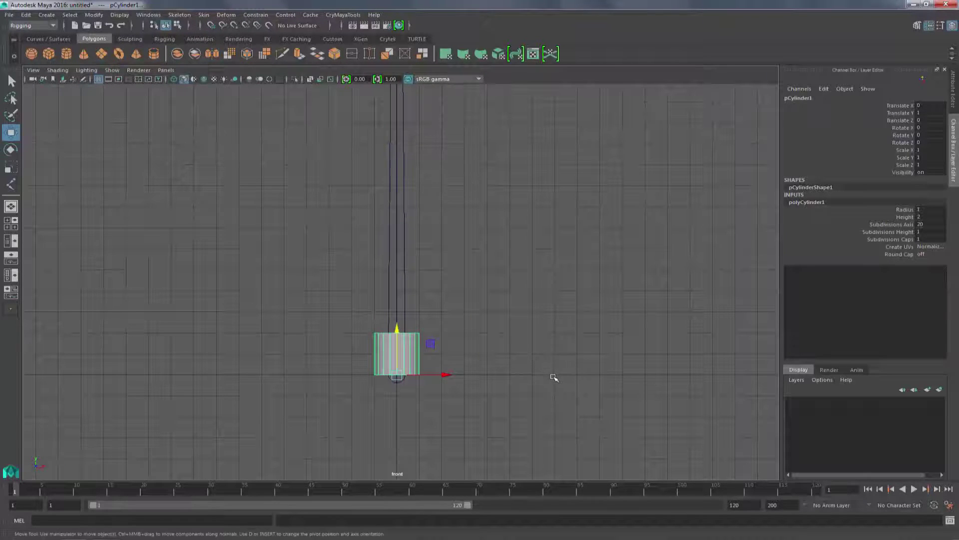
key("r")
middle_click_drag(475, 413, 719, 382, "alt")
scroll(660, 383, "down", 2)
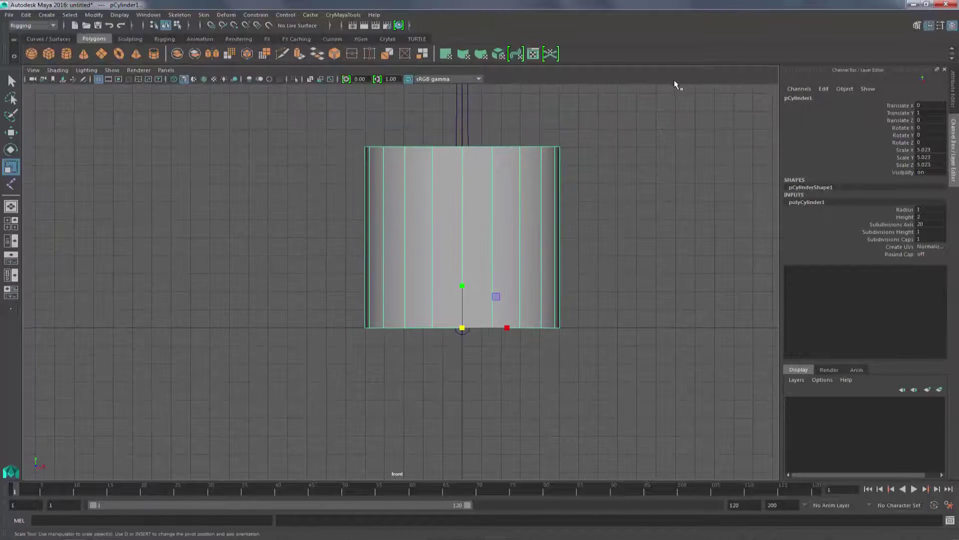
- Try to box-select the cylinder's upper ring of vertices in vertex mode
middle_click_drag(609, 241, 505, 418, "alt")
scroll(505, 415, "down", 5)
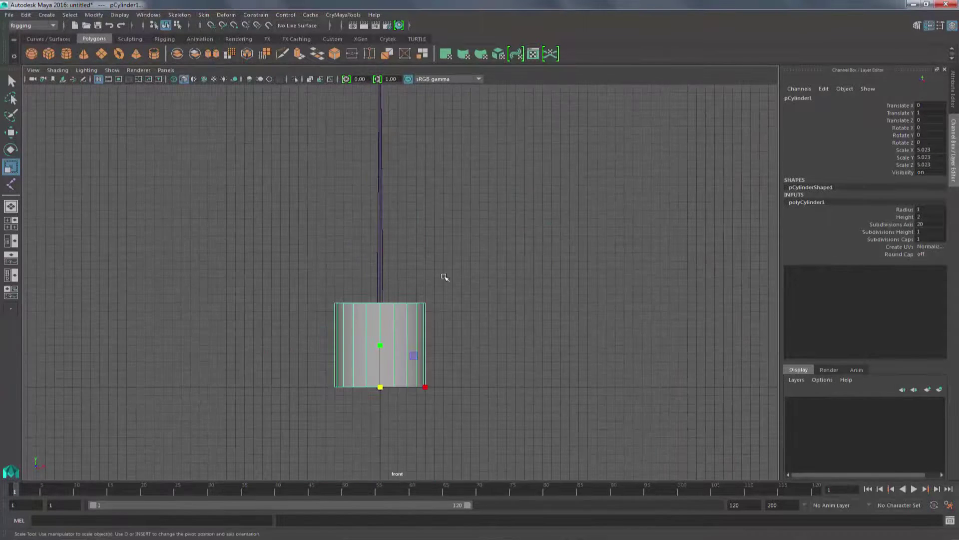
right_click(493, 295)
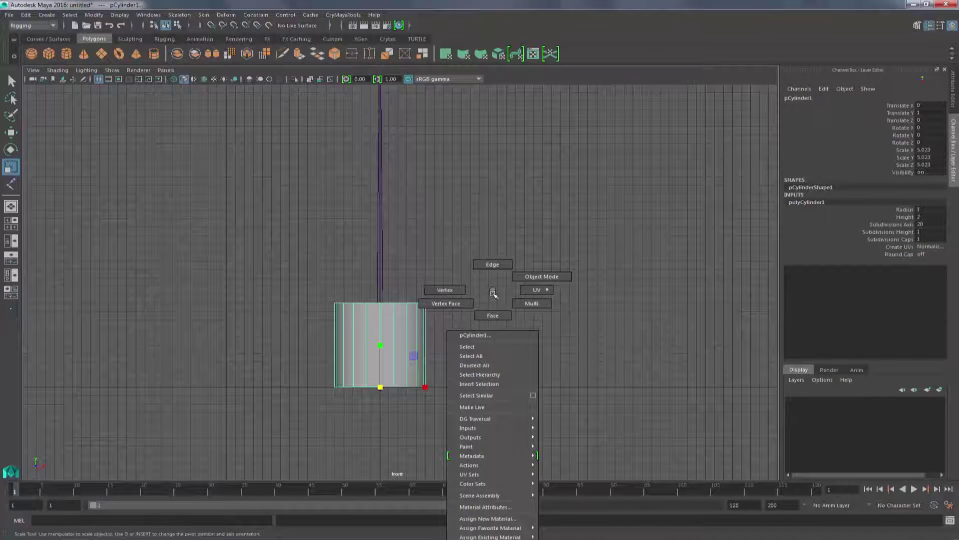
left_click(274, 275)
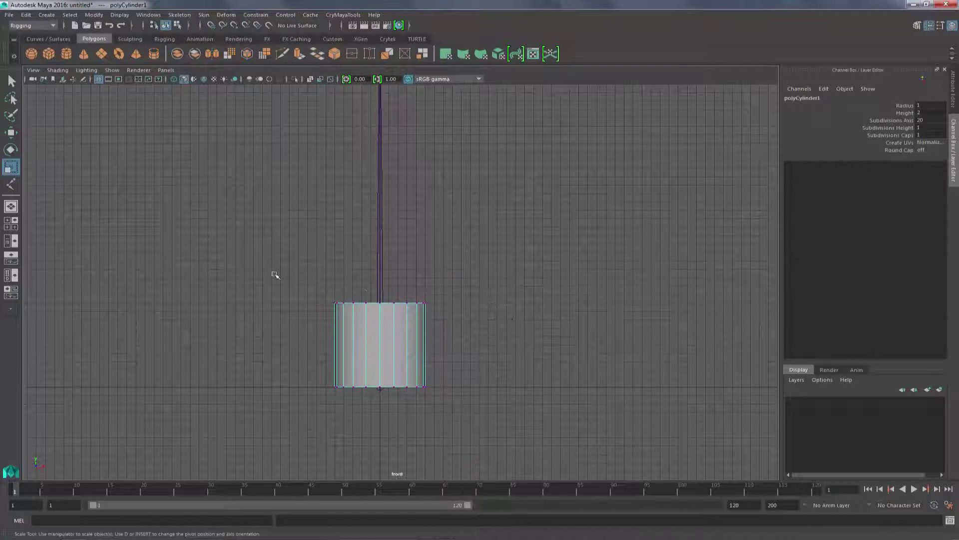
left_click_drag(274, 274, 489, 349)
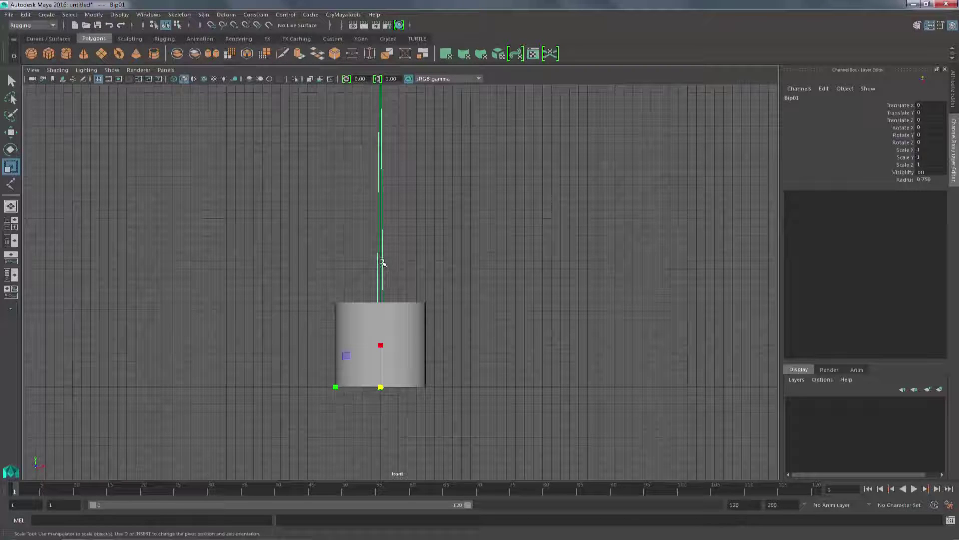
- Show the selection mask icons and disable joint selection so only the mesh can be picked
middle_click_drag(521, 226, 521, 236, "alt")
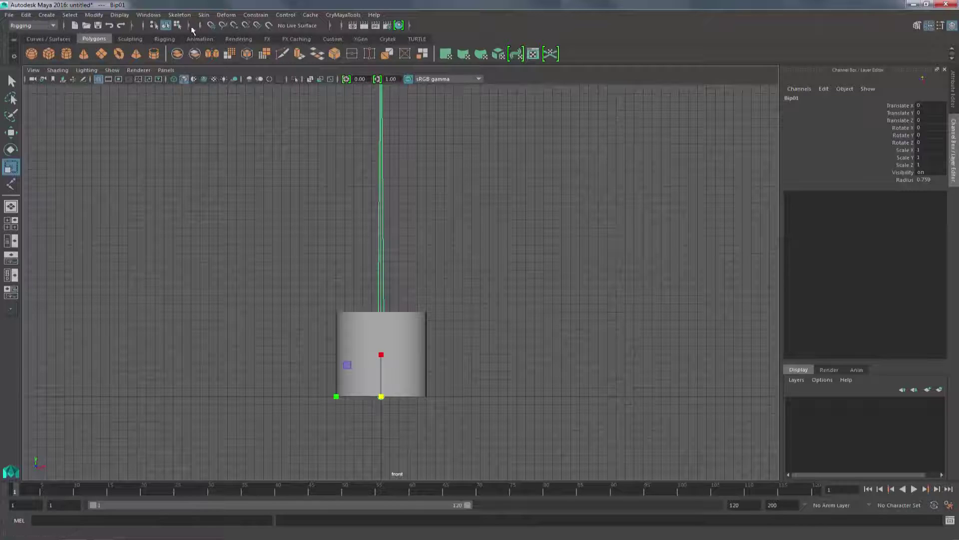
left_click(190, 26)
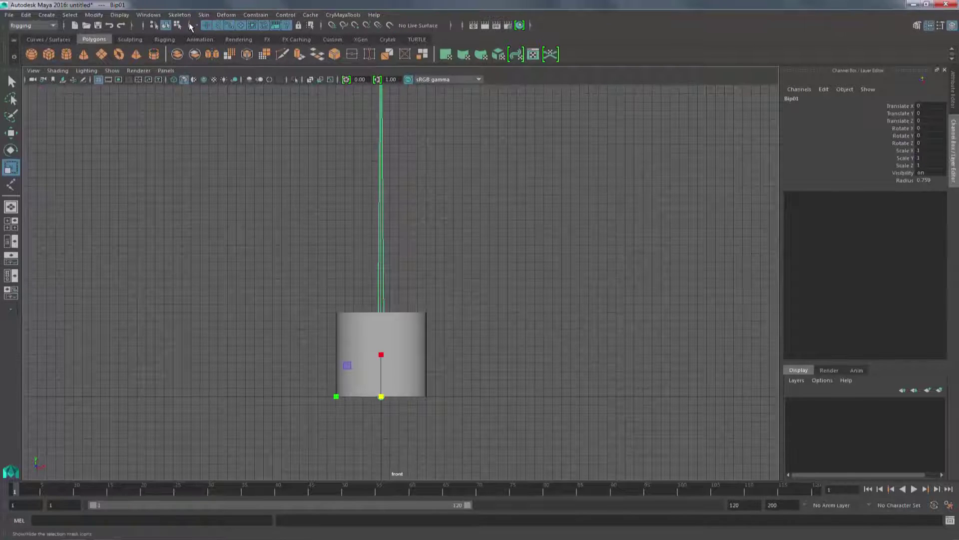
left_click(218, 26)
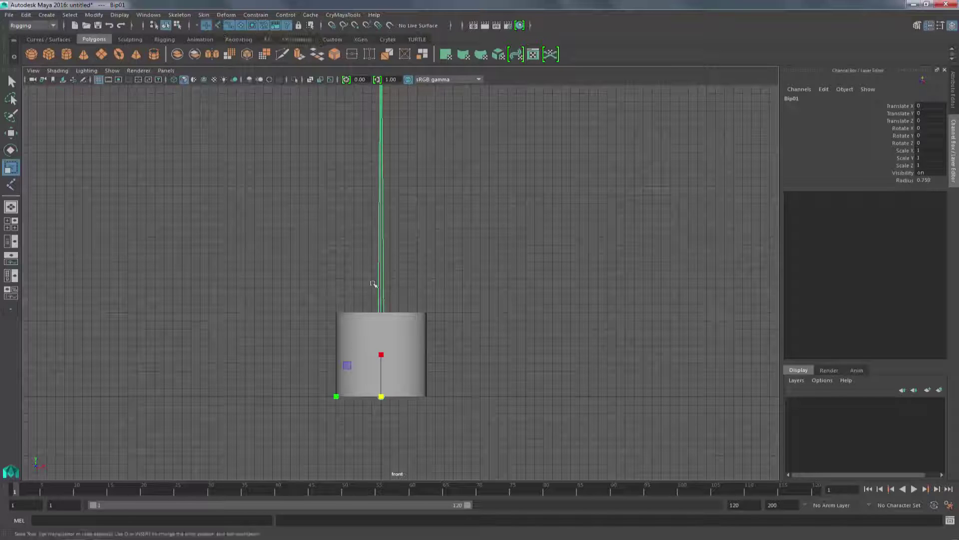
- Select the cylinder's upper ring of vertices and snap it up to the end joint, stretching the mesh along the whole skeleton
left_click(401, 318)
right_click_drag(418, 315, 388, 293)
left_click_drag(299, 269, 480, 347)
scroll(471, 347, "down", 1)
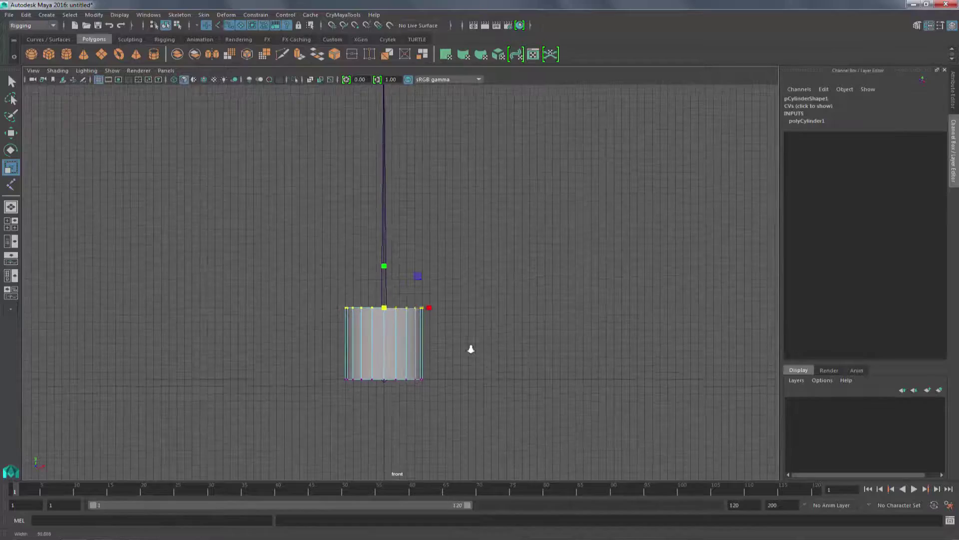
key("w")
right_click_drag(589, 348, 320, 290, "alt")
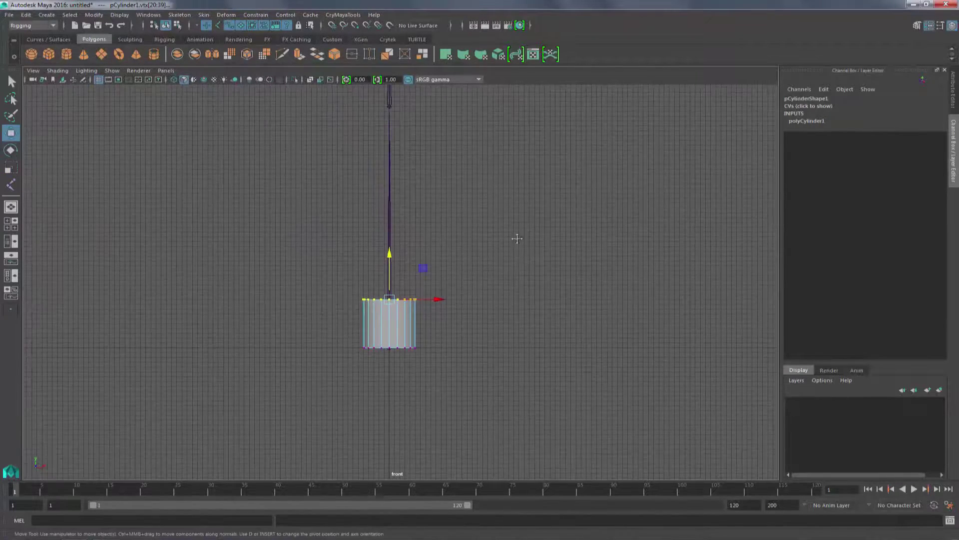
middle_click_drag(516, 238, 535, 366, "alt")
right_click_drag(535, 367, 322, 318, "alt")
middle_click_drag(483, 327, 484, 342, "alt")
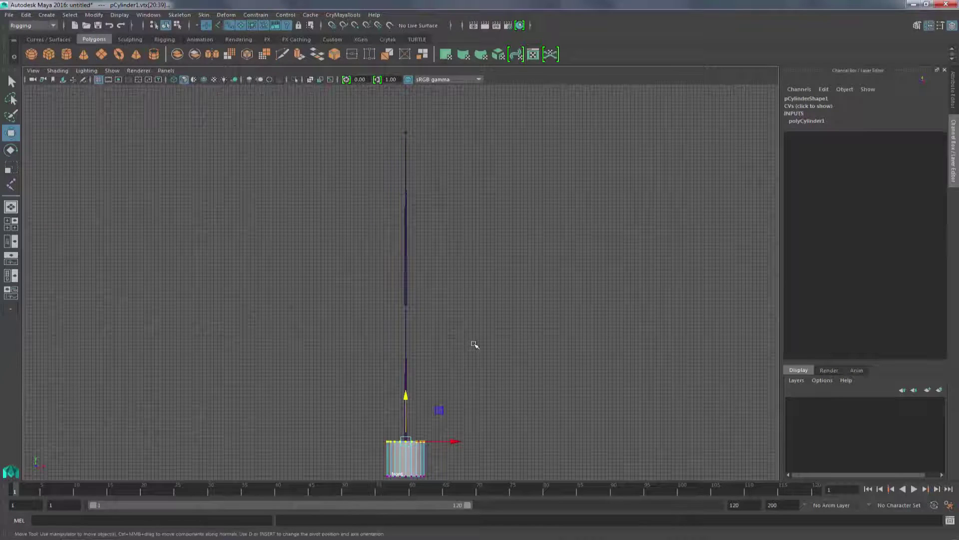
key("v")
left_click_drag(405, 399, 416, 131)
middle_click_drag(500, 385, 507, 363, "alt")
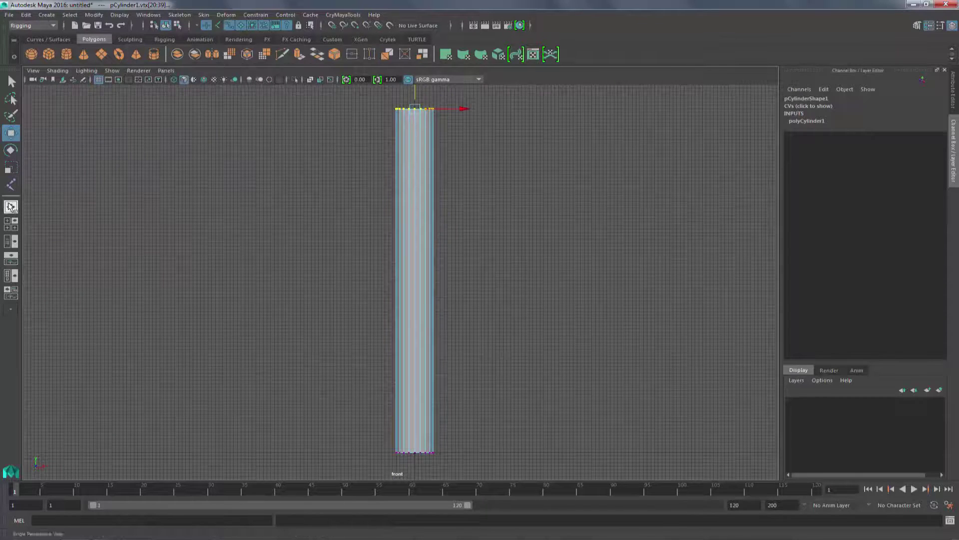
- Return to the single perspective view, switch the cylinder back to object mode and clear the selection
left_click(11, 208)
left_click(11, 208)
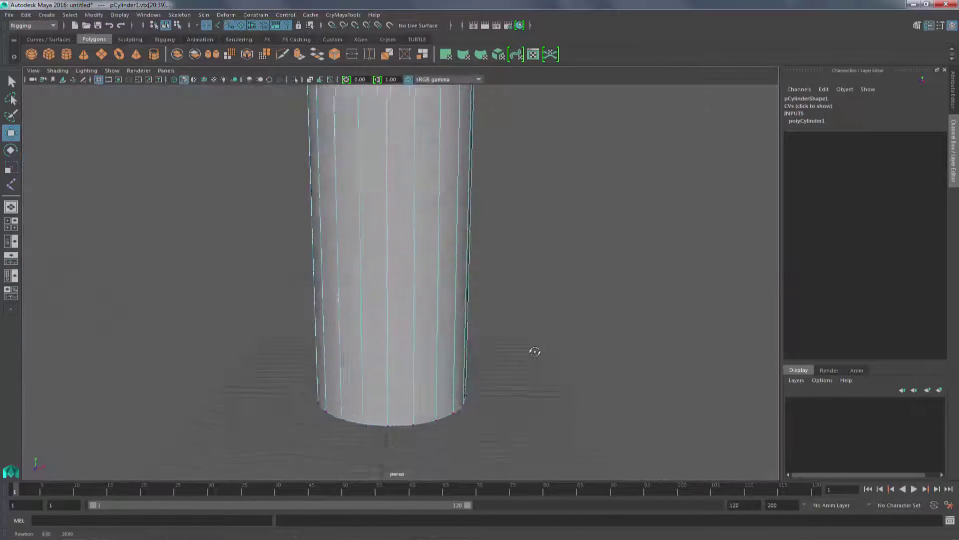
right_click_drag(533, 348, 470, 376, "alt")
middle_click_drag(469, 376, 461, 400, "alt")
right_click_drag(549, 300, 486, 260, "alt")
middle_click_drag(544, 272, 539, 312, "alt")
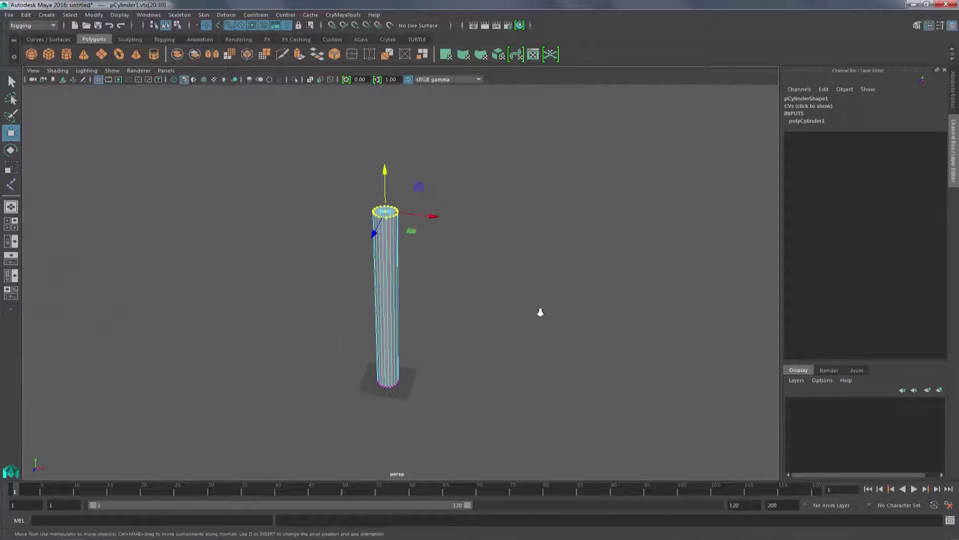
right_click_drag(540, 312, 599, 339, "alt")
right_click_drag(376, 214, 447, 226)
left_click(391, 247)
left_click(496, 223)
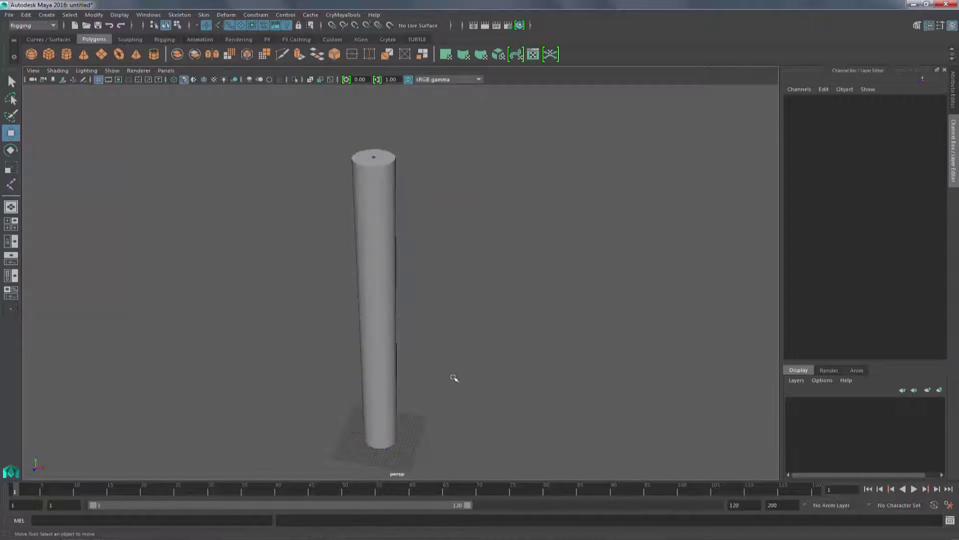
- Select the stretched cylinder and view it from another side in perspective
left_click_drag(452, 377, 566, 376, "alt")
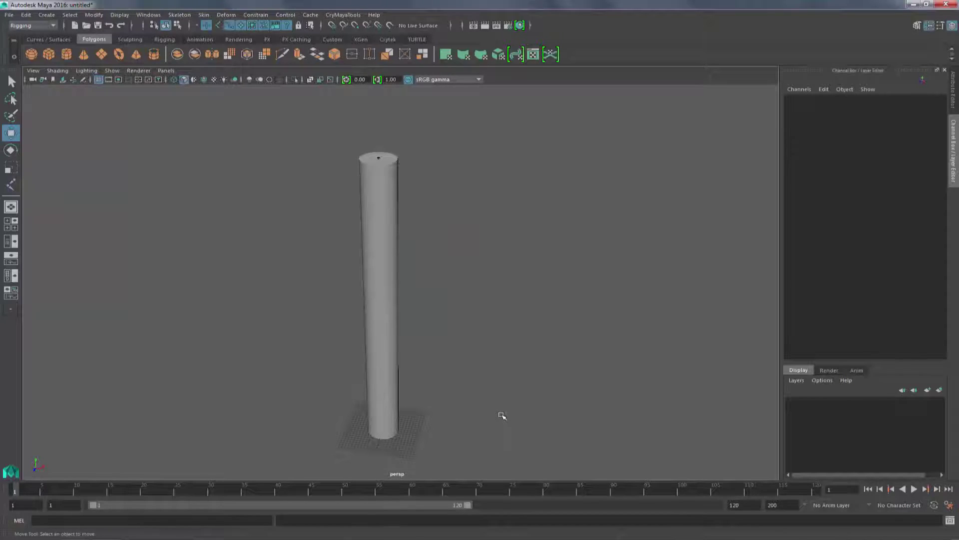
left_click(400, 297)
left_click_drag(510, 350, 484, 345, "alt")
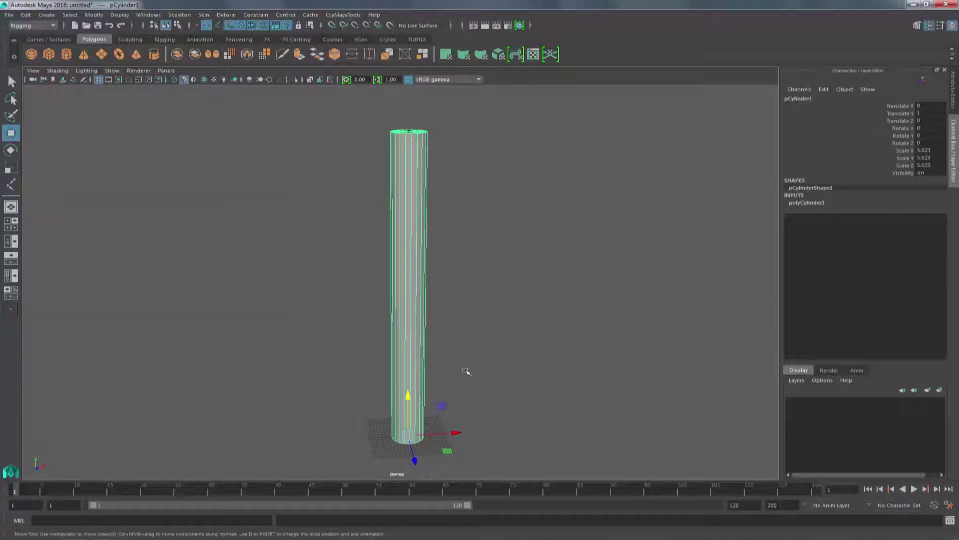
left_click_drag(447, 411, 589, 426, "alt")
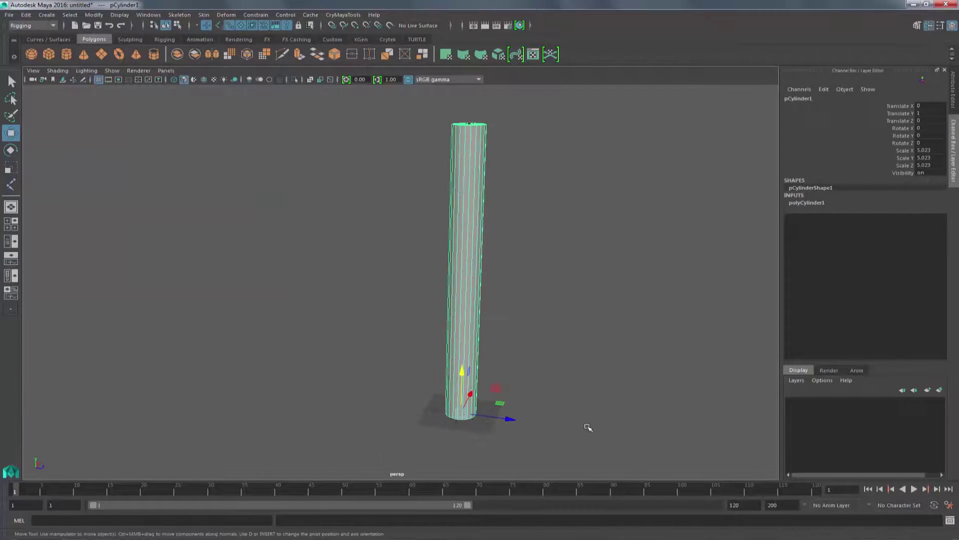
- Try a slight rotation of the cylinder about its X axis and undo it
key("e")
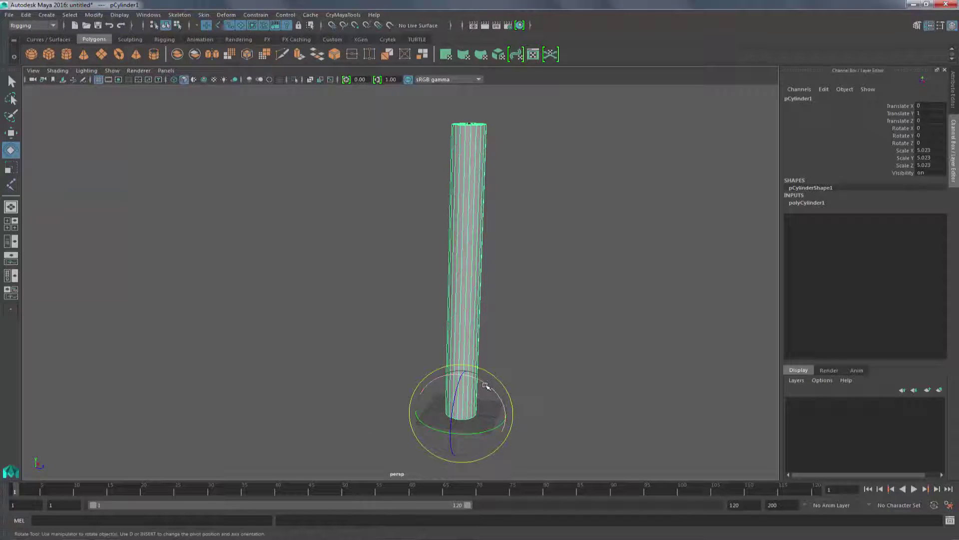
mouse_move(485, 385)
left_mouse_down()
mouse_move(502, 395)
mouse_move(476, 369)
mouse_move(505, 385)
mouse_move(478, 364)
mouse_move(502, 378)
mouse_move(492, 370)
left_mouse_up()
key("ctrl+z")
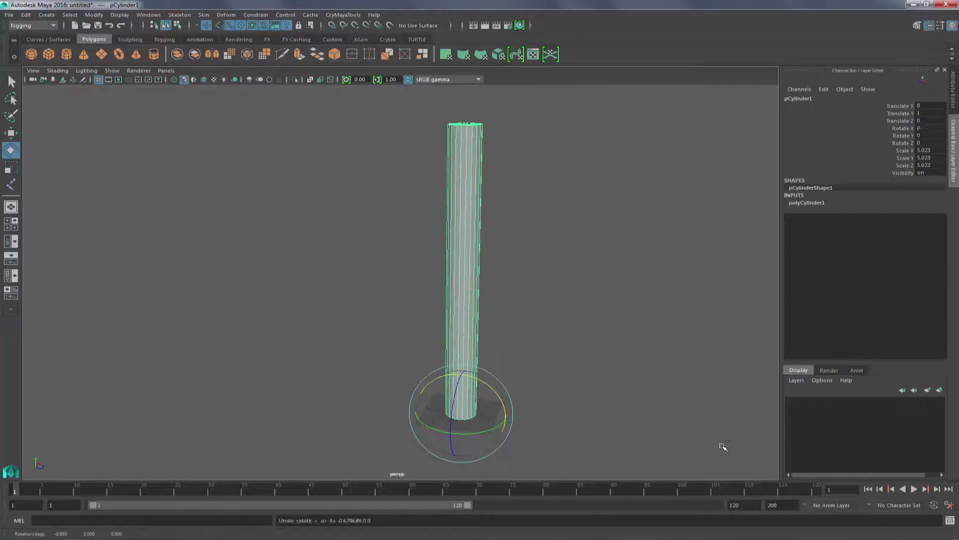
- Try inserting an edge loop by eye below the middle of the cylinder and undo it
scroll(606, 381, "up", 5)
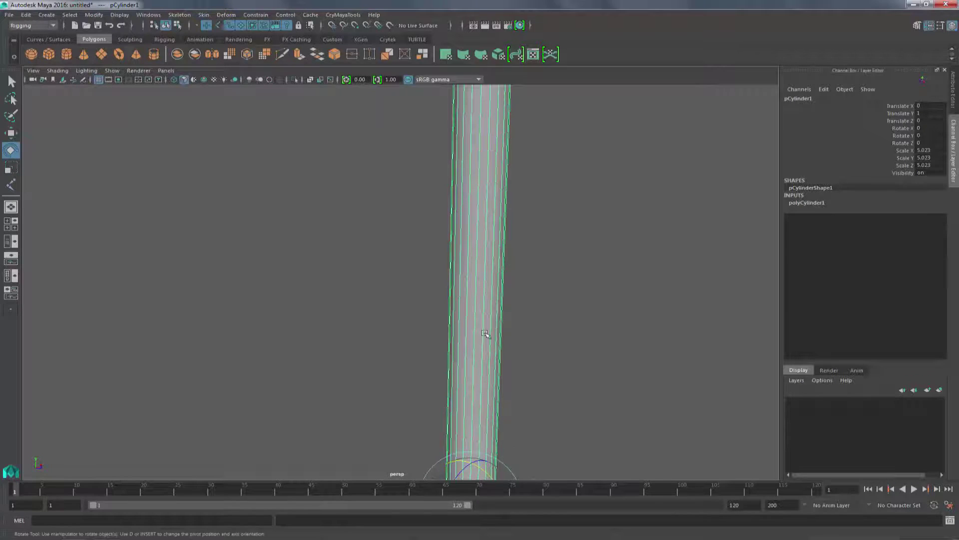
middle_click_drag(612, 397, 484, 344, "alt")
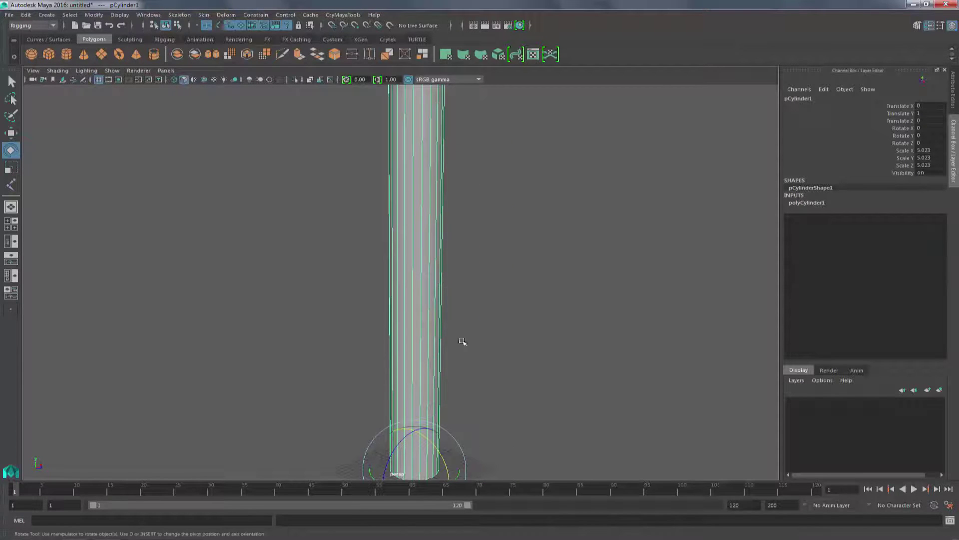
left_click_drag(463, 342, 447, 315, "alt")
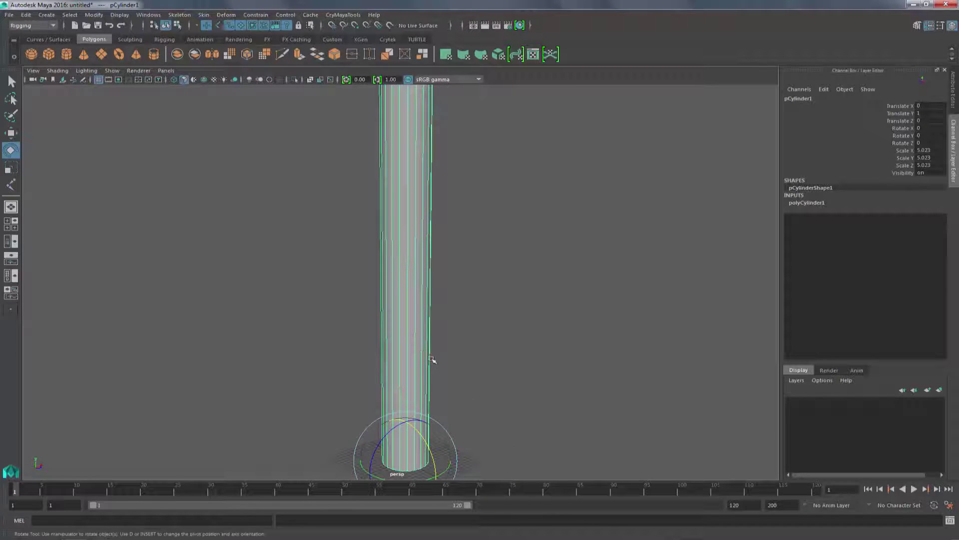
left_click_drag(432, 360, 498, 363, "alt")
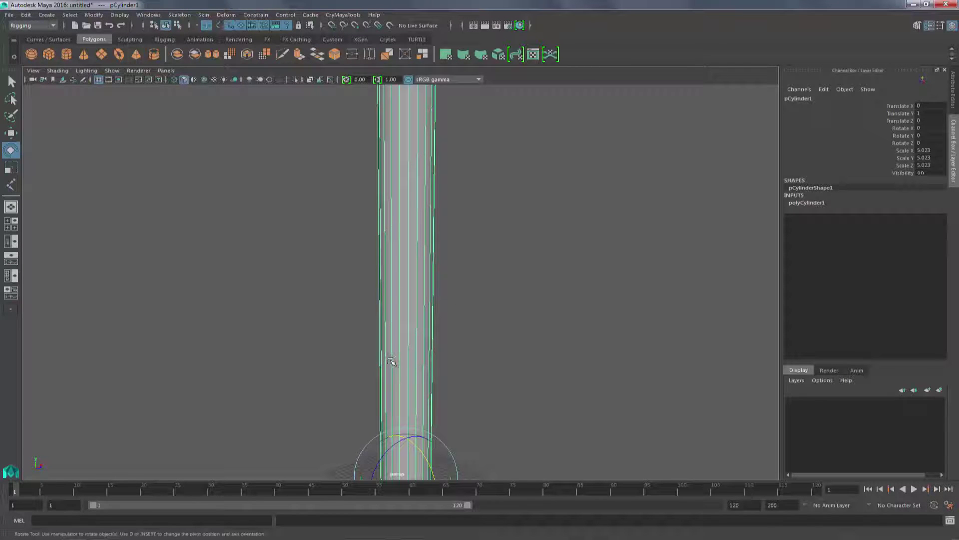
right_click(427, 244, "shift")
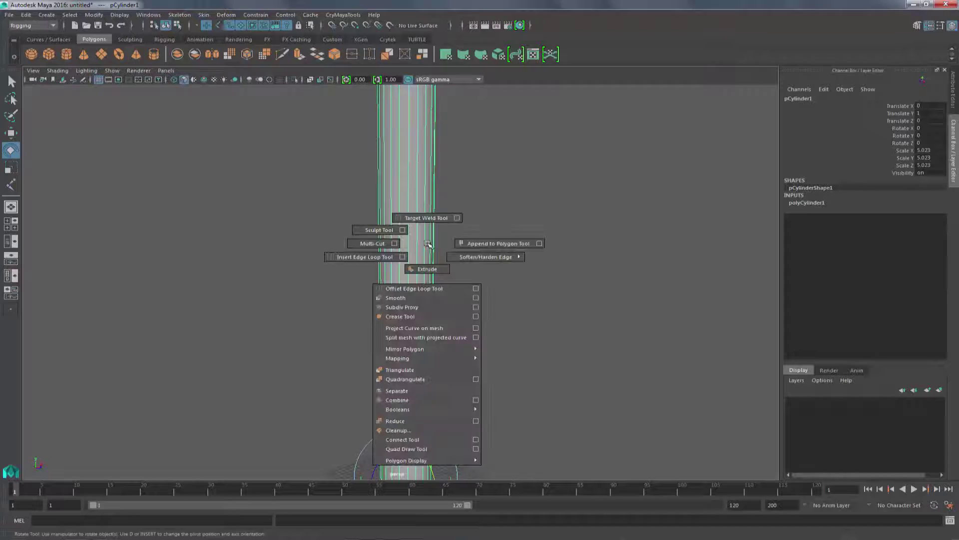
right_click_drag(428, 243, 377, 260, "shift")
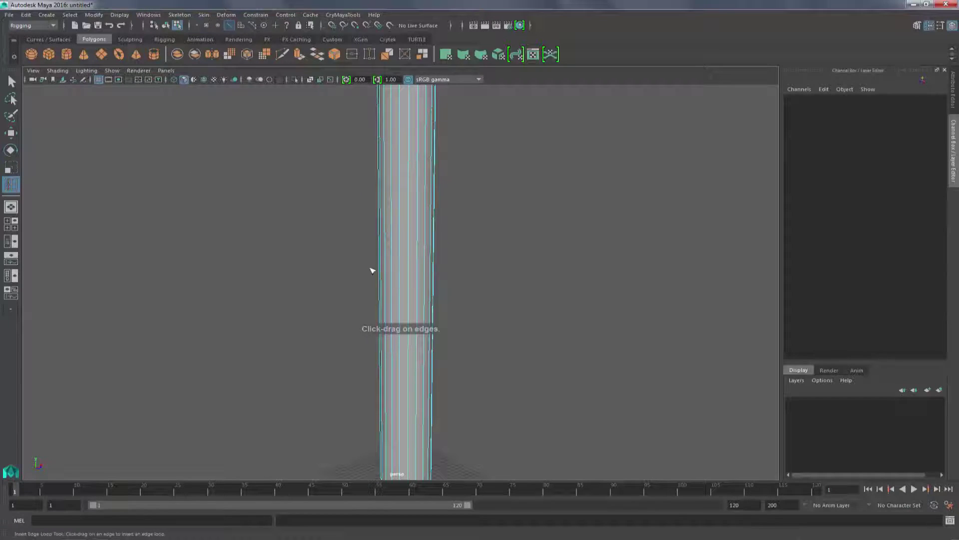
middle_click_drag(666, 270, 636, 255, "alt")
right_click_drag(636, 254, 511, 250, "alt")
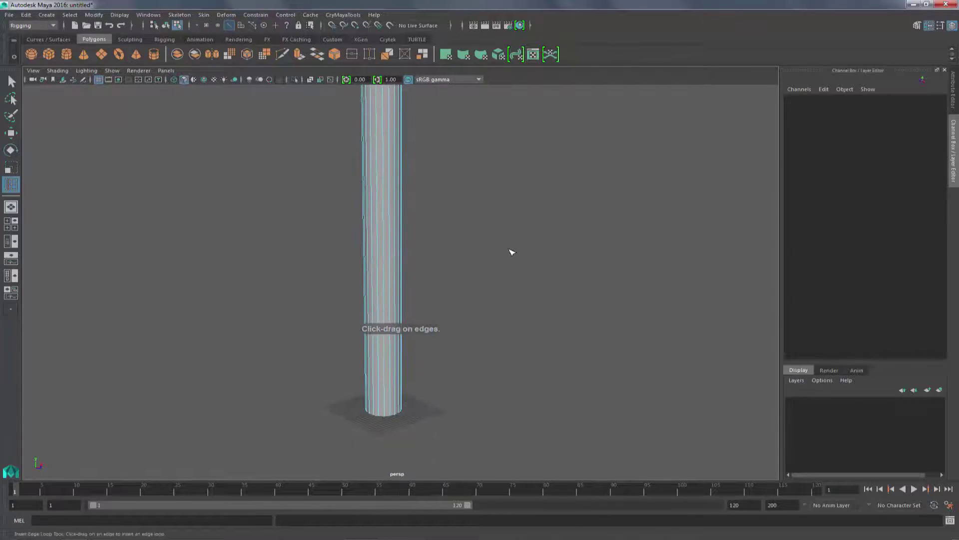
middle_click_drag(422, 304, 446, 359, "alt")
mouse_move(410, 332)
left_mouse_down()
mouse_move(417, 285)
mouse_move(417, 342)
mouse_move(416, 307)
mouse_move(413, 318)
left_mouse_up()
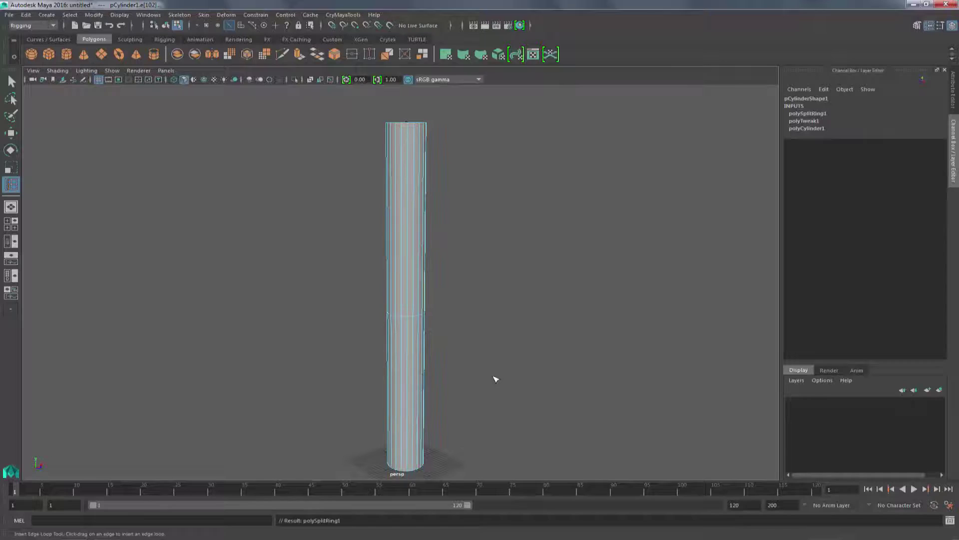
key("ctrl+z")
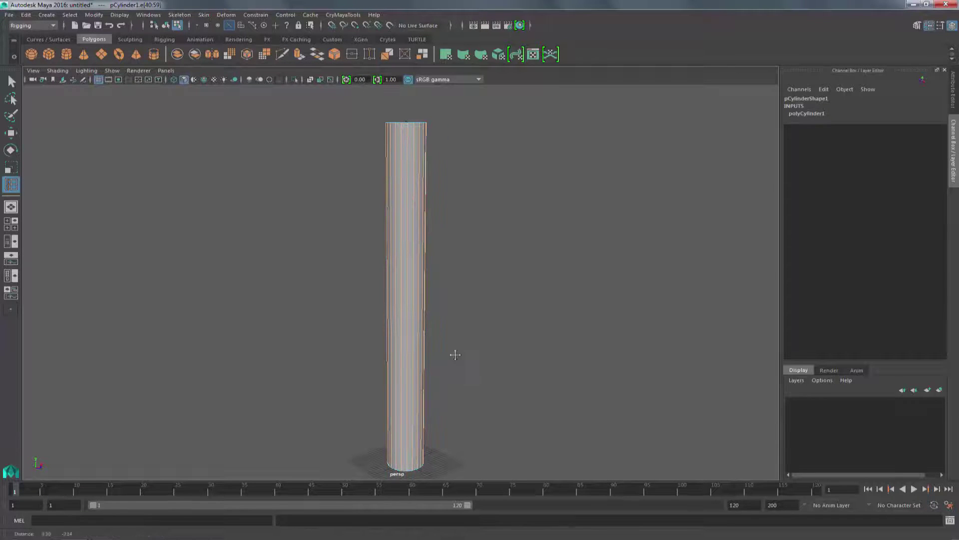
- Reselect the cylinder in object mode and set the Insert Edge Loop Tool to multiple edge loops with 1 loop
middle_click_drag(454, 353, 468, 302, "alt")
right_click_drag(472, 348, 530, 395, "alt")
key("w")
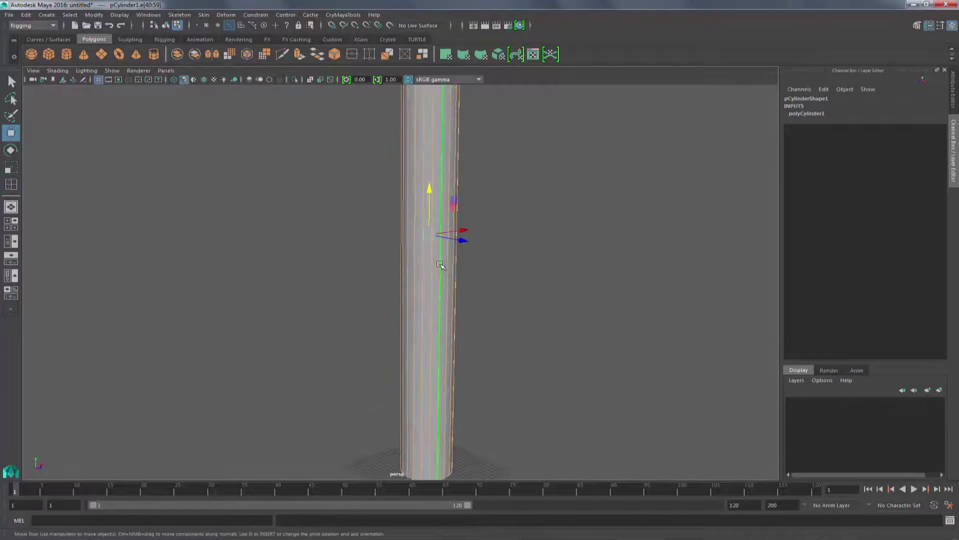
right_click_drag(440, 265, 493, 252)
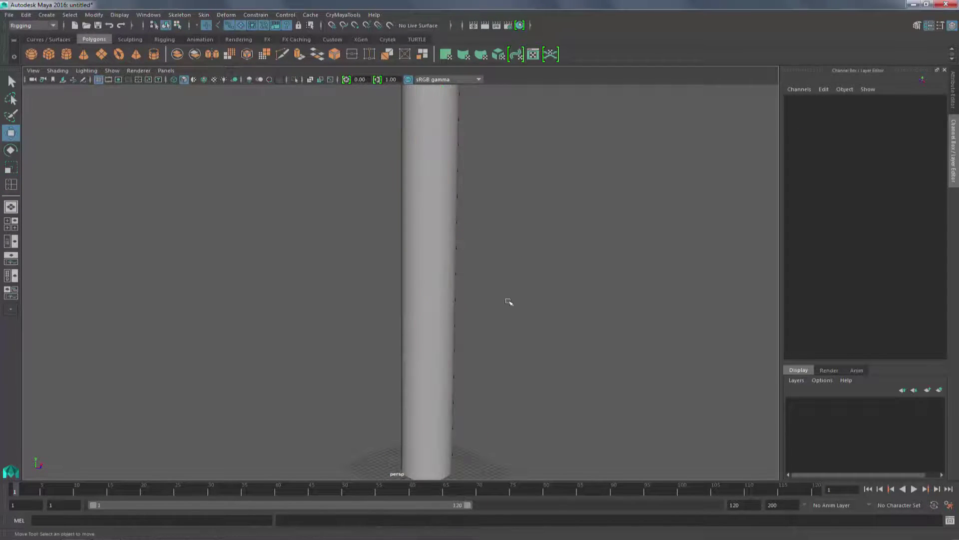
left_click(454, 270)
right_click(450, 247, "shift")
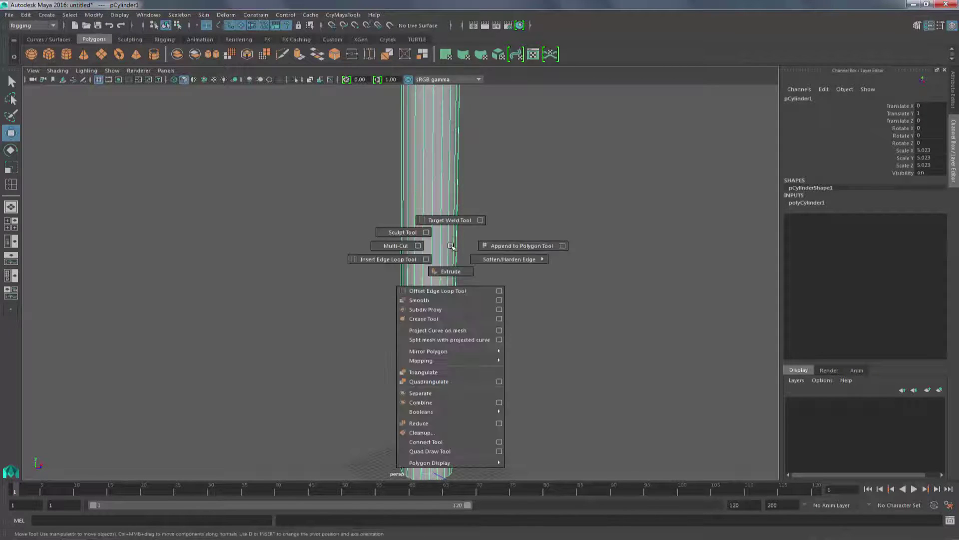
right_click_drag(451, 246, 426, 259)
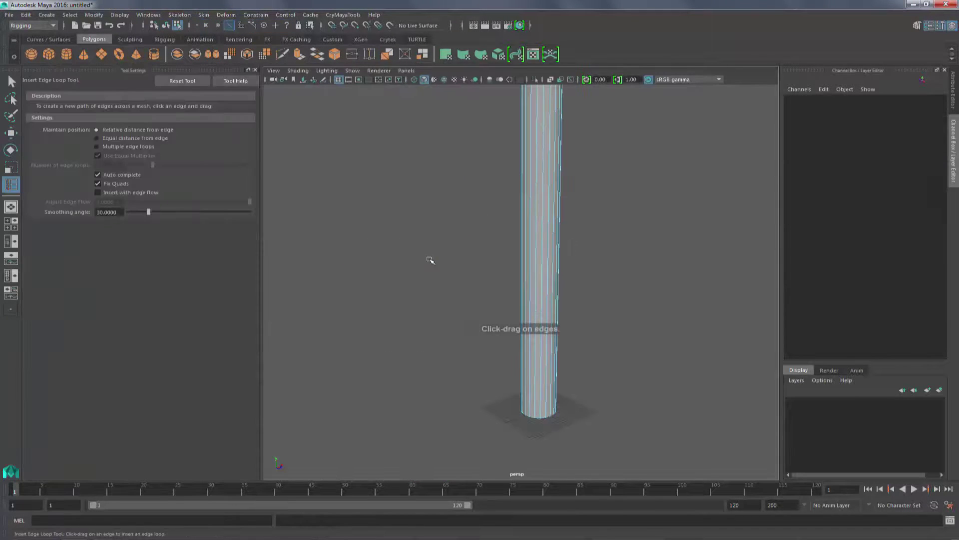
left_click(97, 147)
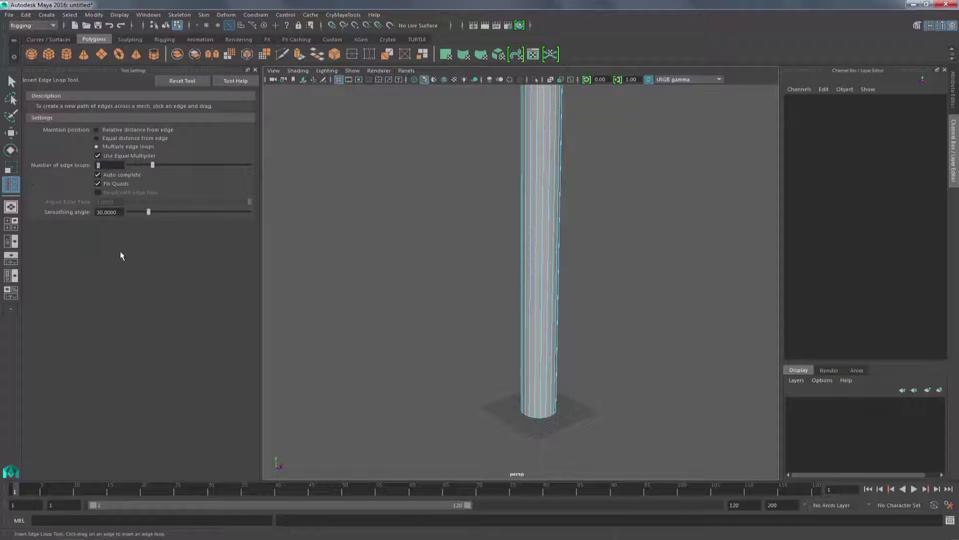
type("1")
key("Return")
- Insert one edge loop around the cylinder's mid-height and compare it with the middle joint in wireframe display
middle_click_drag(588, 242, 569, 257, "alt")
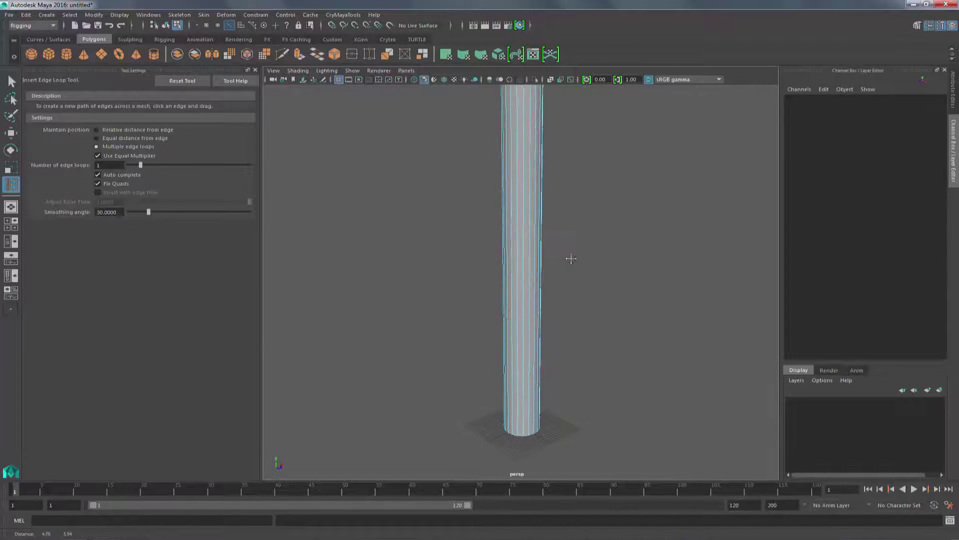
right_click_drag(570, 257, 524, 260, "alt")
left_click(523, 287)
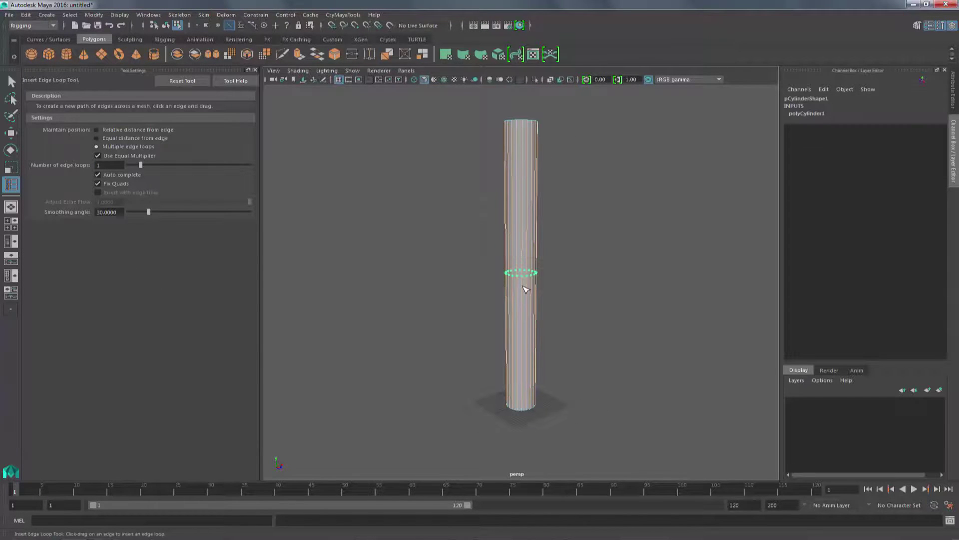
left_click(526, 289)
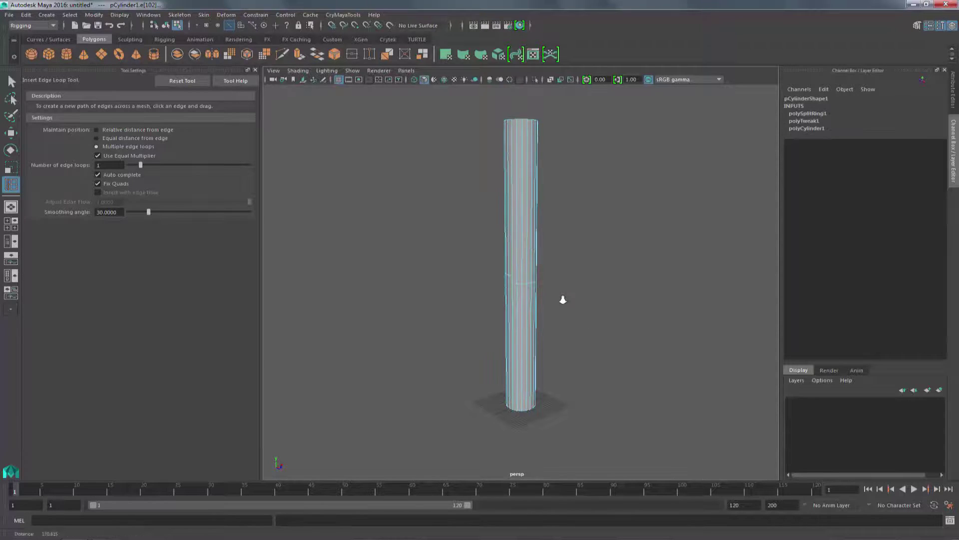
right_click_drag(561, 300, 729, 338, "alt")
key("4")
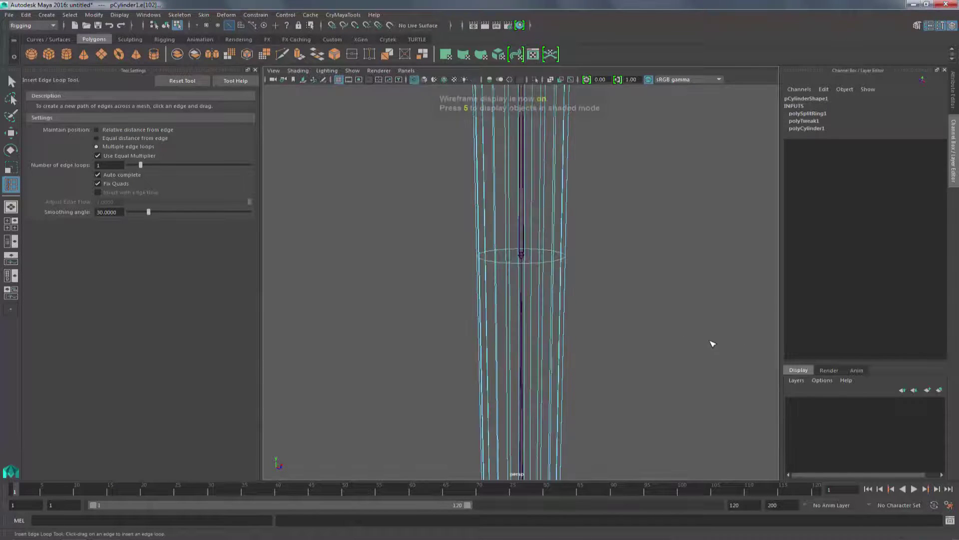
right_click_drag(574, 275, 696, 302, "alt")
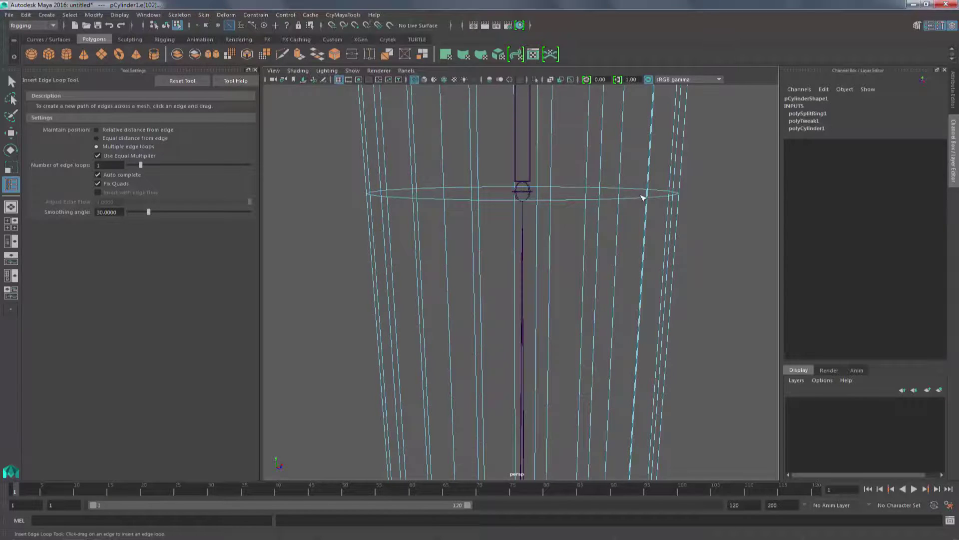
right_click_drag(711, 272, 518, 388, "alt")
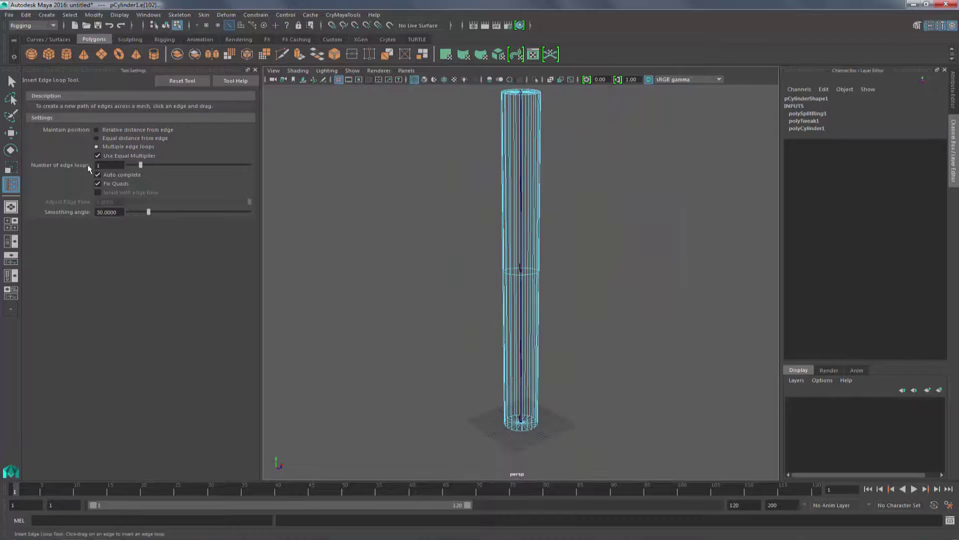
- Set the edge loop position to relative distance from edge and add one loop just below and one just above the middle loop in the front view
left_click(97, 130)
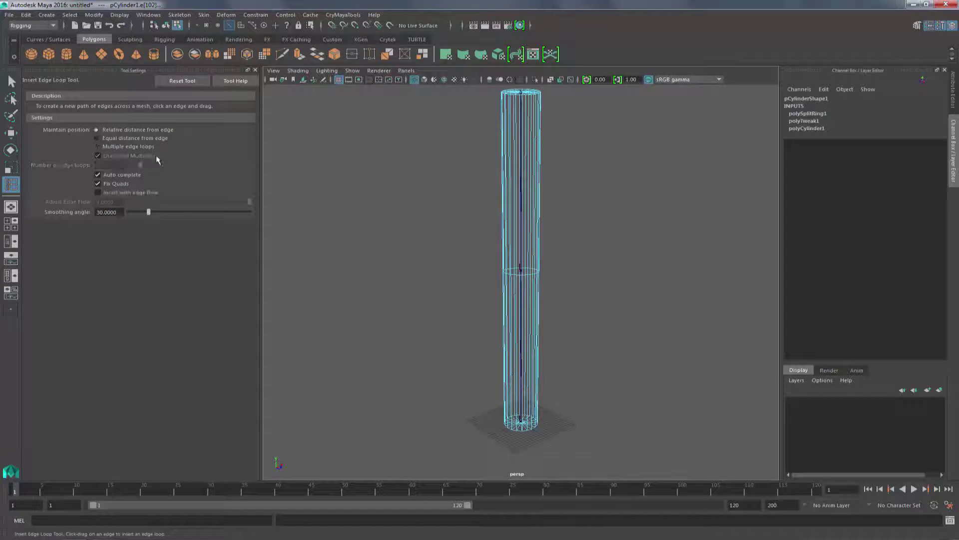
right_click_drag(523, 284, 624, 343, "alt")
middle_click_drag(584, 367, 573, 299, "alt")
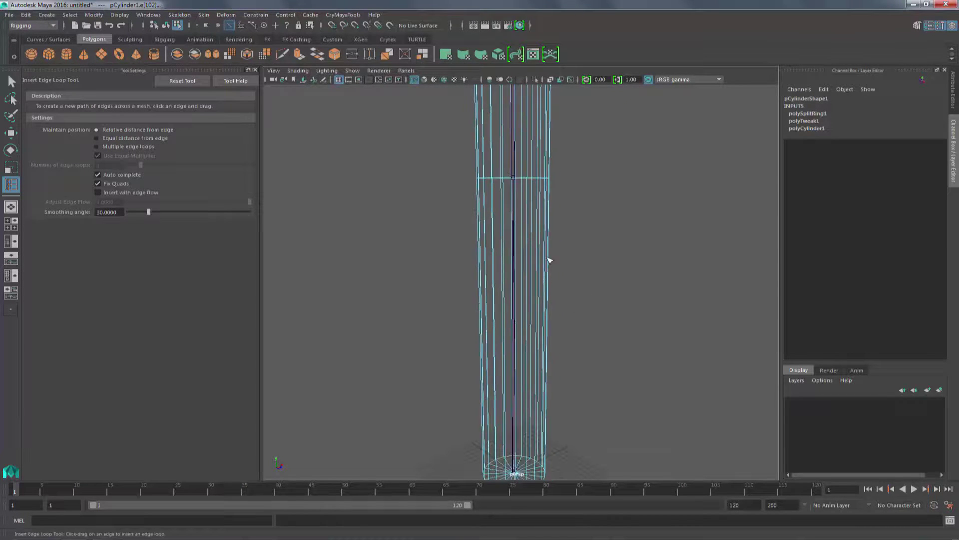
left_click(12, 224)
key("space")
scroll(584, 280, "up", 5)
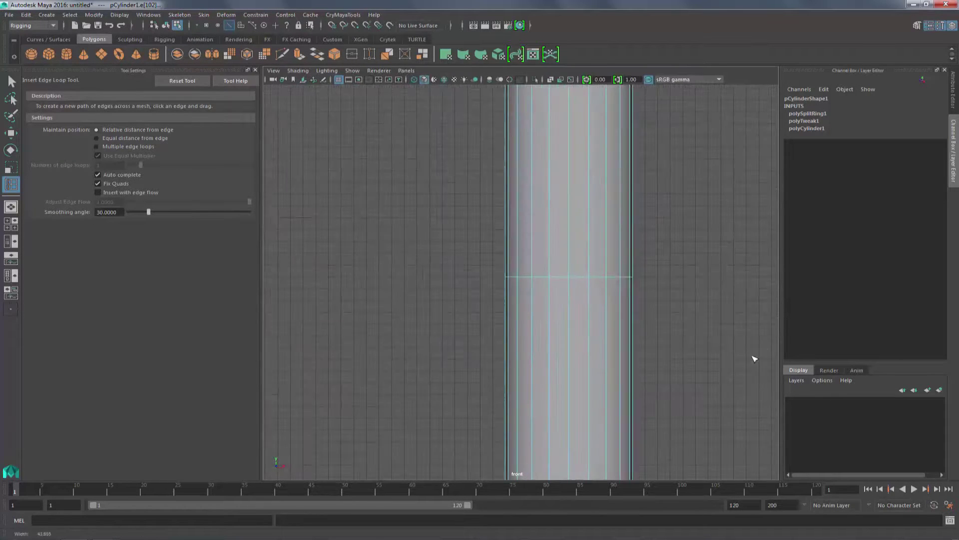
middle_click_drag(720, 352, 651, 349, "alt")
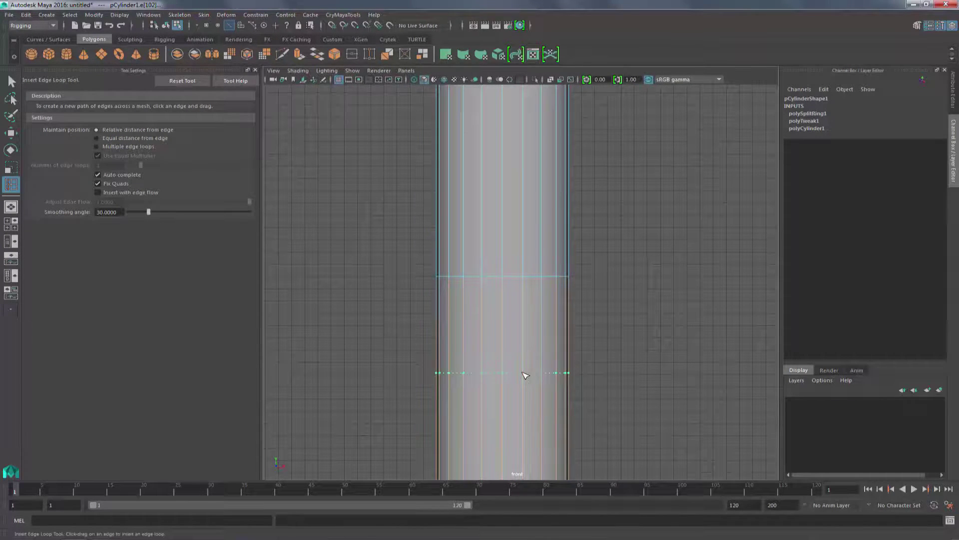
left_click(526, 333)
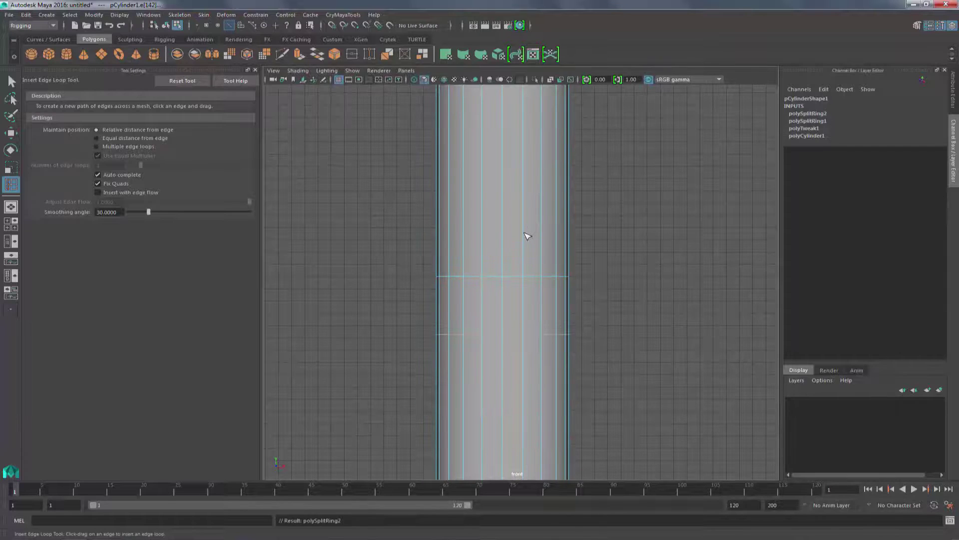
mouse_move(526, 235)
left_mouse_down()
mouse_move(527, 208)
mouse_move(532, 225)
left_mouse_up()
scroll(465, 244, "down", 4)
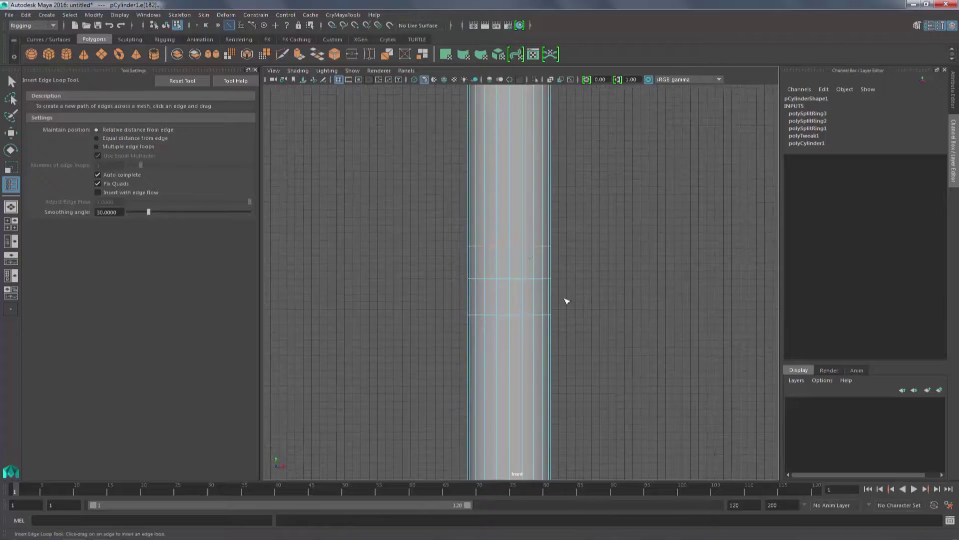
- Return to the single perspective view and switch from the edge loop tool to the Move Tool
left_click(11, 206)
key("w")
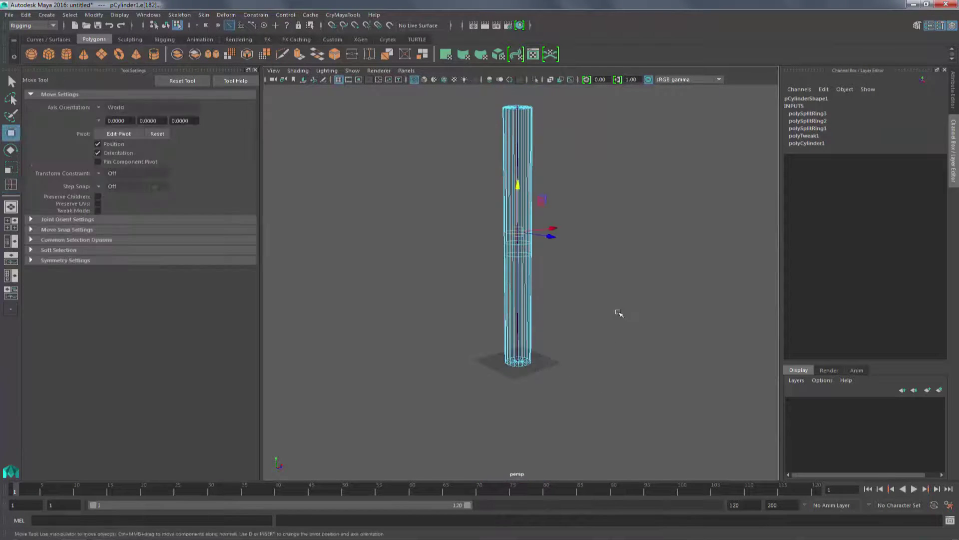
scroll(666, 338, "up", 4)
middle_click_drag(631, 353, 631, 357, "alt")
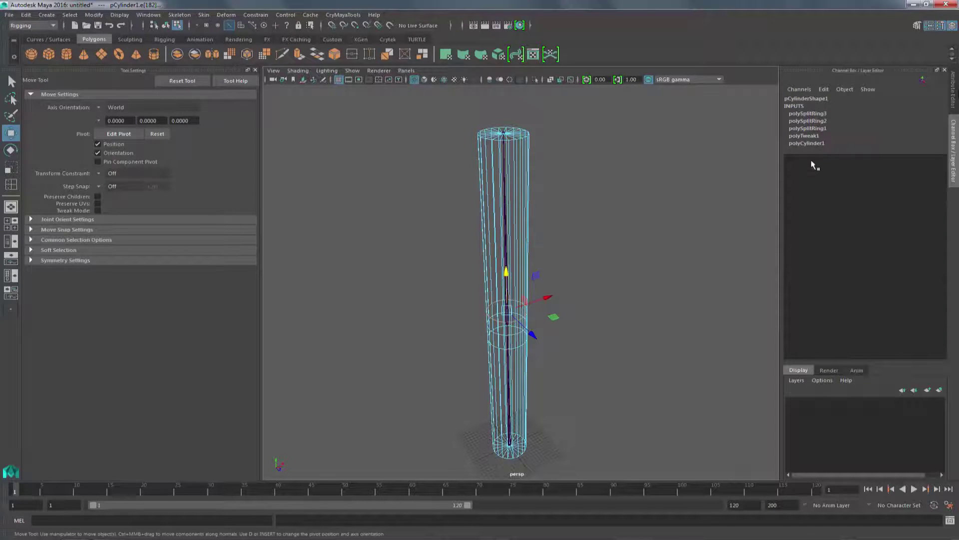
- Examine the cylinder's construction history nodes in the Attribute Editor
left_click(919, 25)
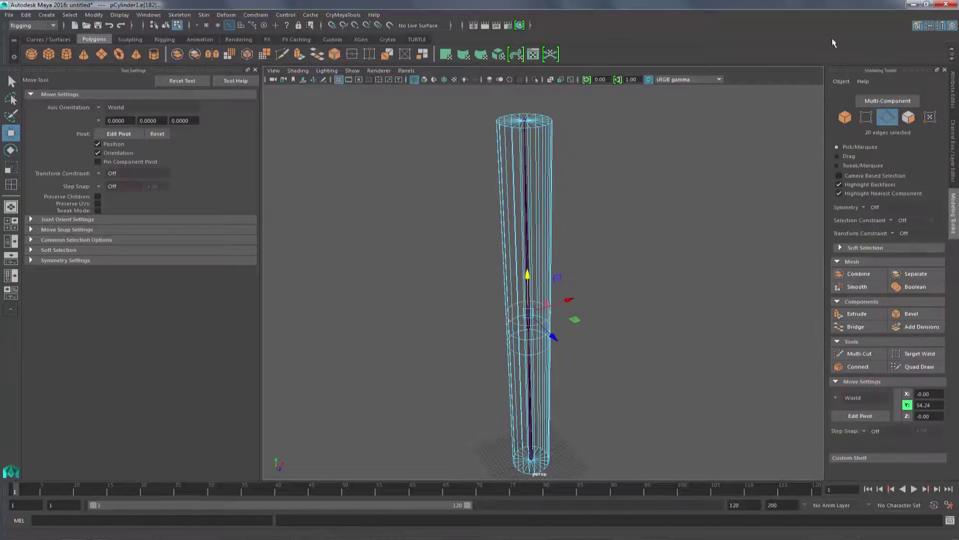
left_click(953, 160)
middle_click_drag(723, 229, 743, 224, "alt")
left_click(952, 90)
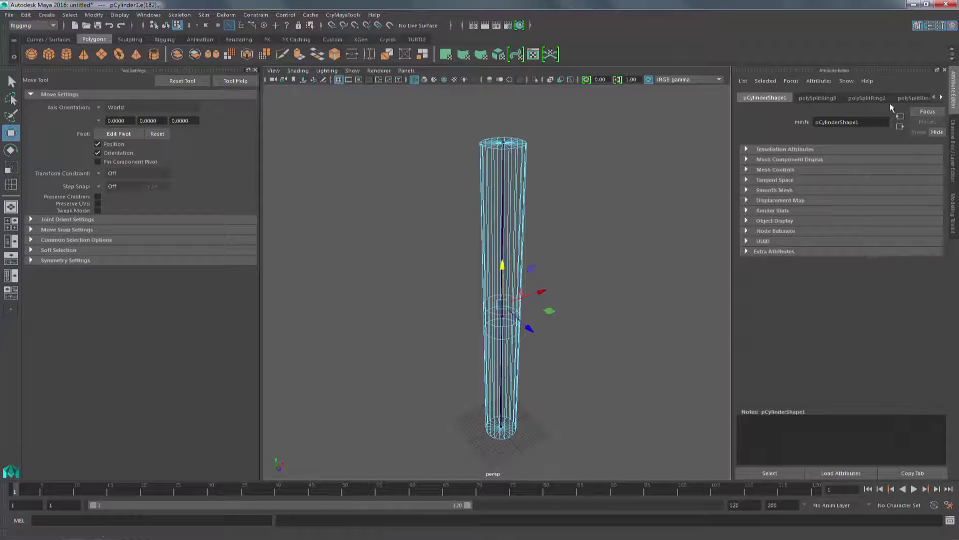
left_click(943, 98)
left_click(942, 97)
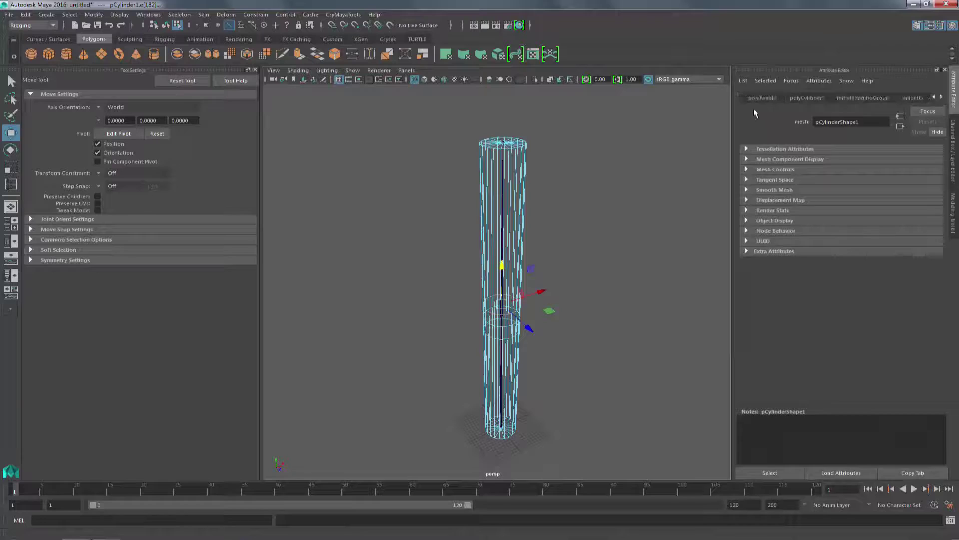
- Switch the cylinder back to object mode, select it and delete its non-deformer history
scroll(621, 260, "down", 3)
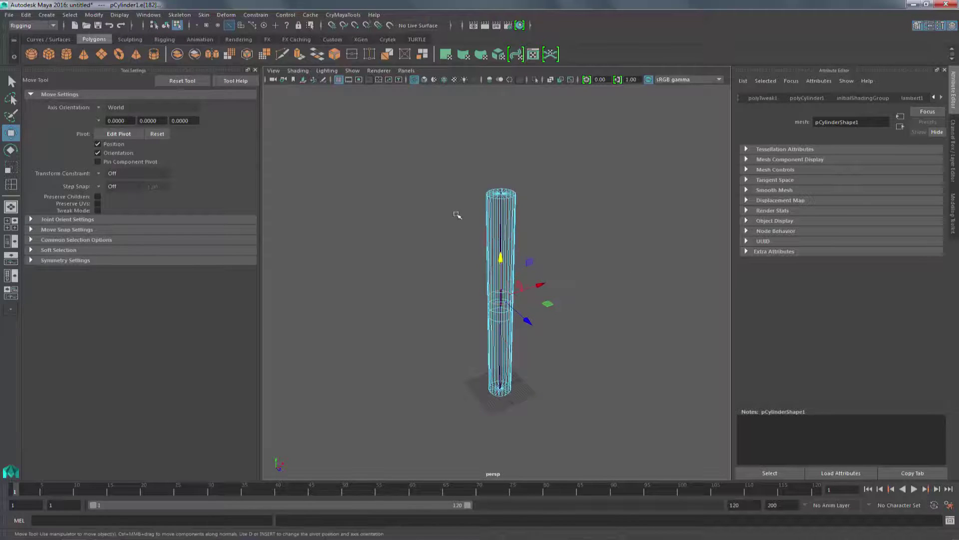
right_click_drag(501, 202, 533, 188)
left_click(489, 197)
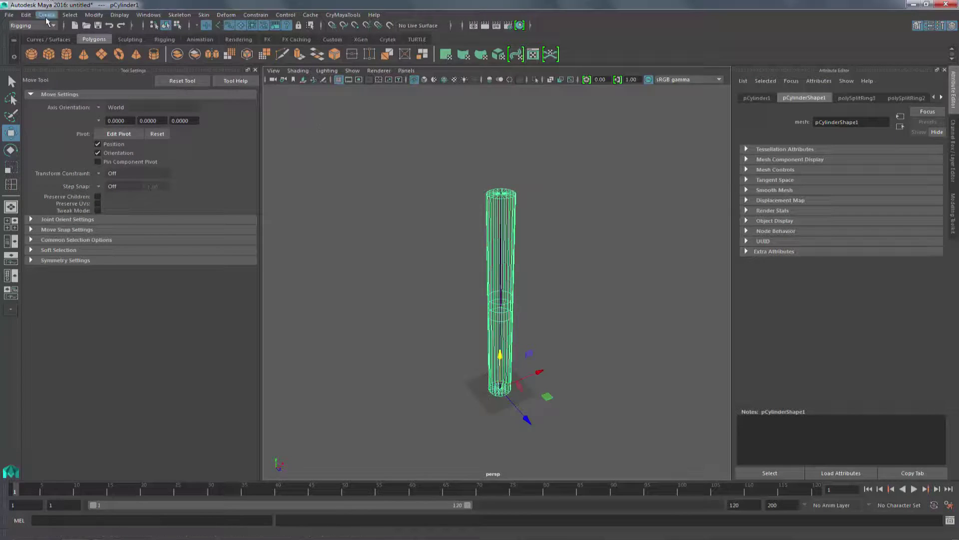
left_click(26, 15)
mouse_move(150, 124)
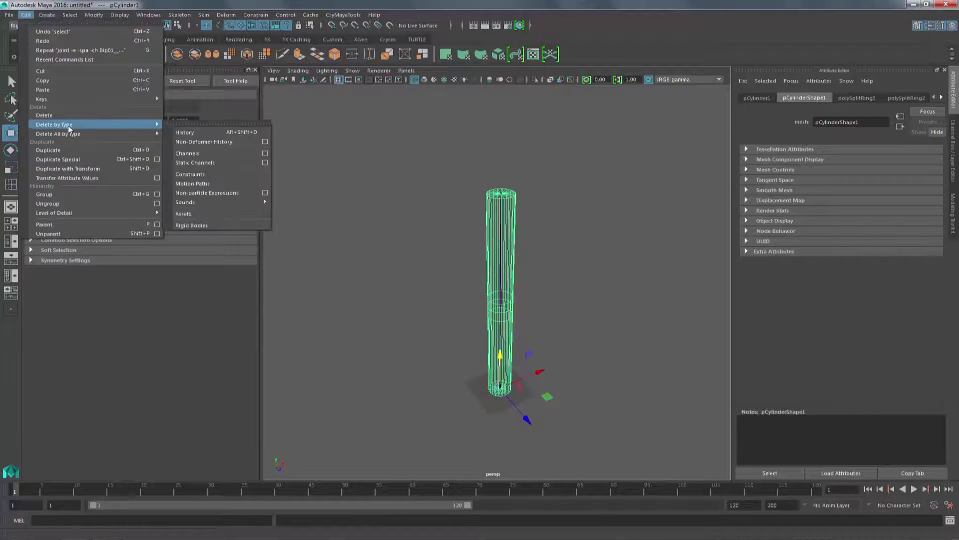
left_click(226, 142)
left_click_drag(569, 395, 567, 380, "alt")
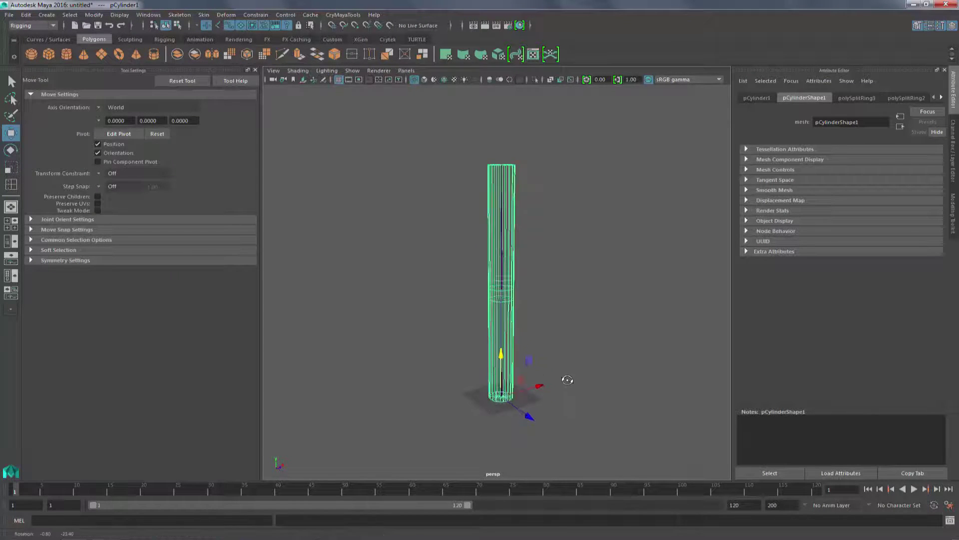
- Delete all construction history from the selected cylinder
left_click(25, 14)
mouse_move(111, 124)
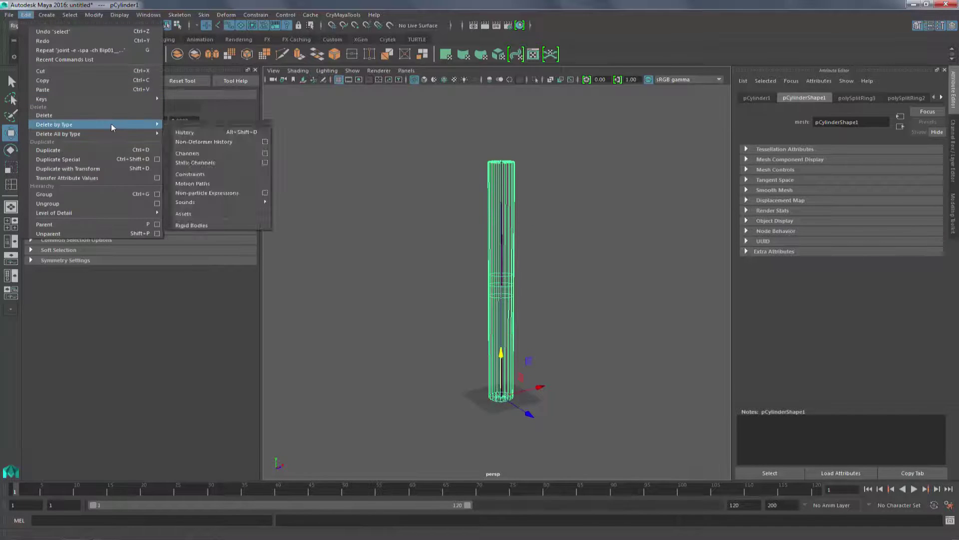
left_click(184, 132)
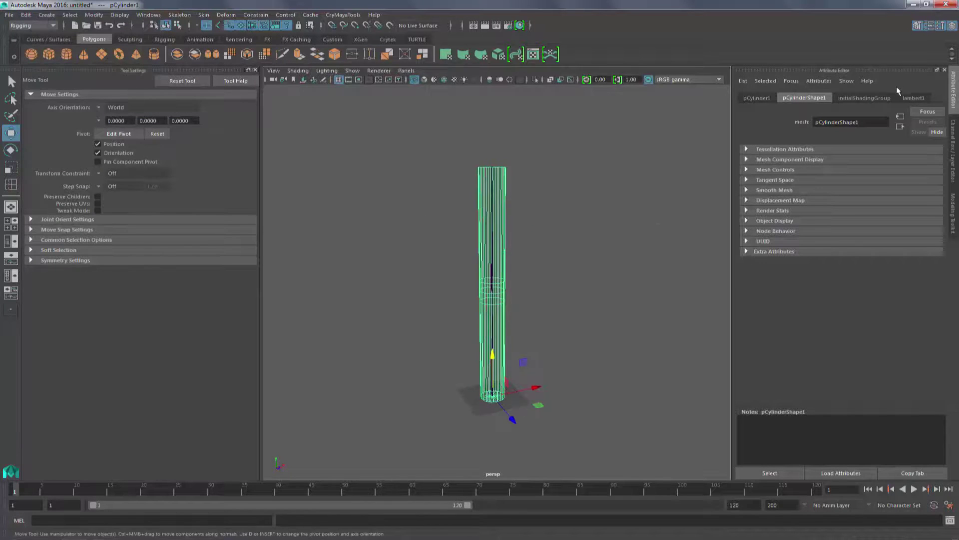
- Assign a new Phong material to the cylinder, name it render_SUB, and deselect the mesh
right_click_drag(534, 218, 625, 262, "alt")
left_click_drag(625, 263, 623, 276, "alt")
right_click_drag(623, 276, 577, 225, "alt")
middle_click_drag(577, 225, 566, 340, "alt")
right_click_drag(501, 213, 568, 479)
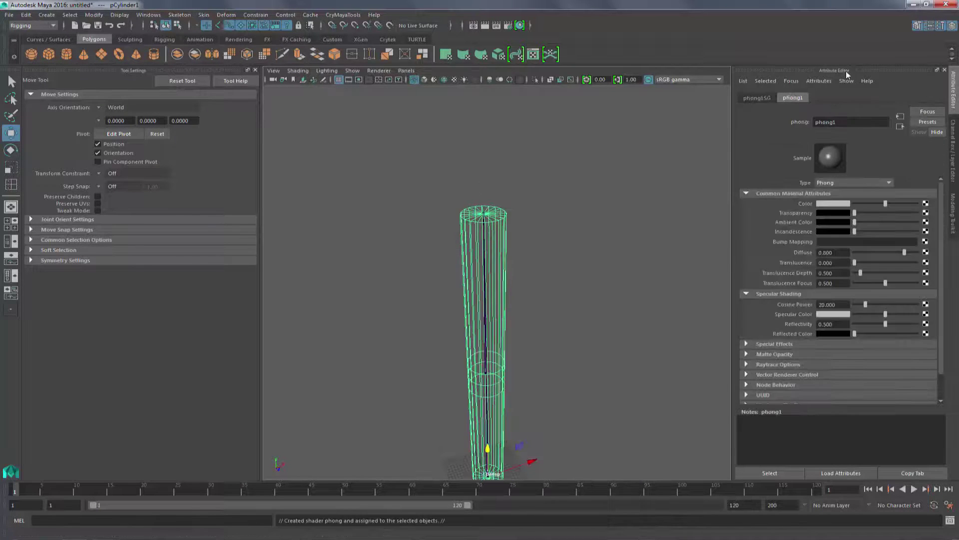
left_click_drag(838, 122, 752, 122)
type("render_SUB")
key("Return")
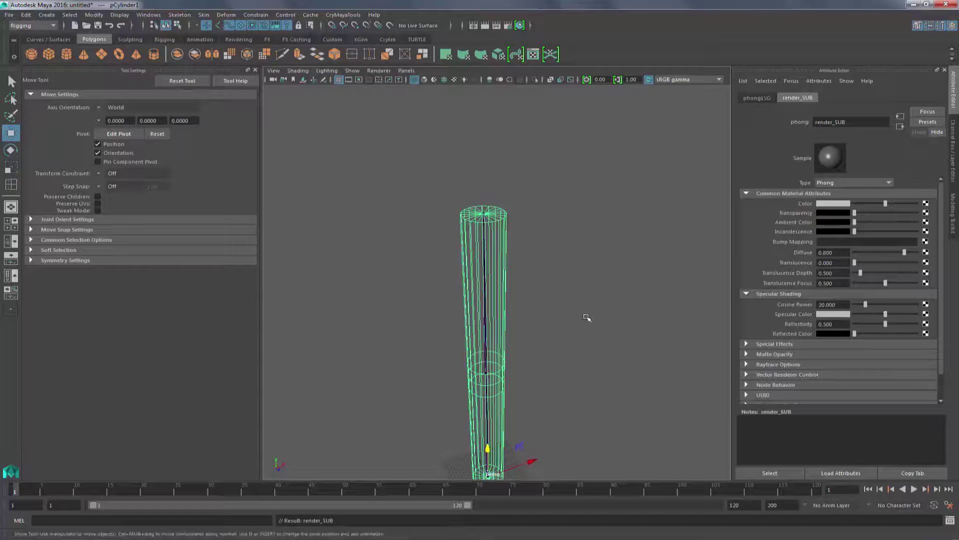
middle_click_drag(555, 363, 580, 325, "alt")
right_click_drag(580, 325, 587, 342, "alt")
left_click(587, 341)
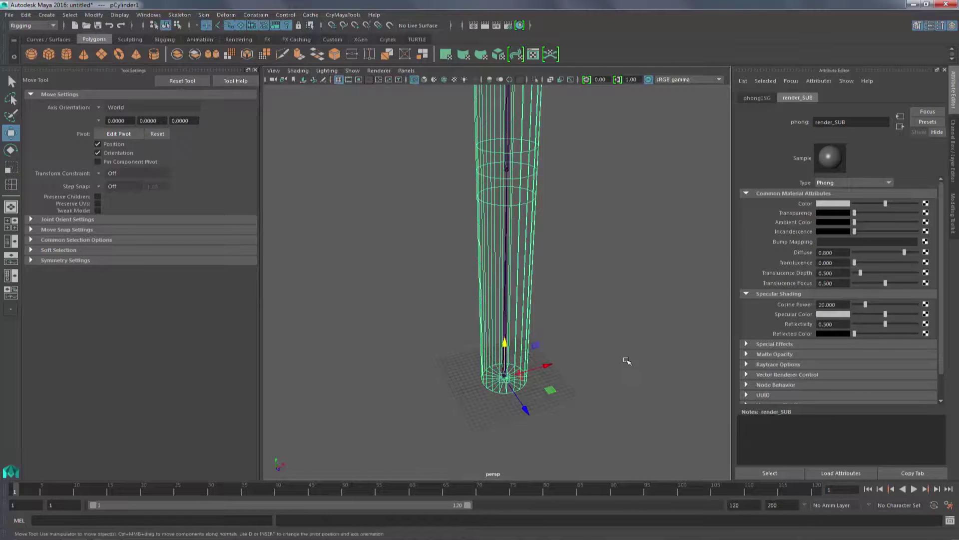
- Show the Outliner beside the perspective view, close the Tool Settings, and widen the Outliner to fit the joint names
left_click(14, 227)
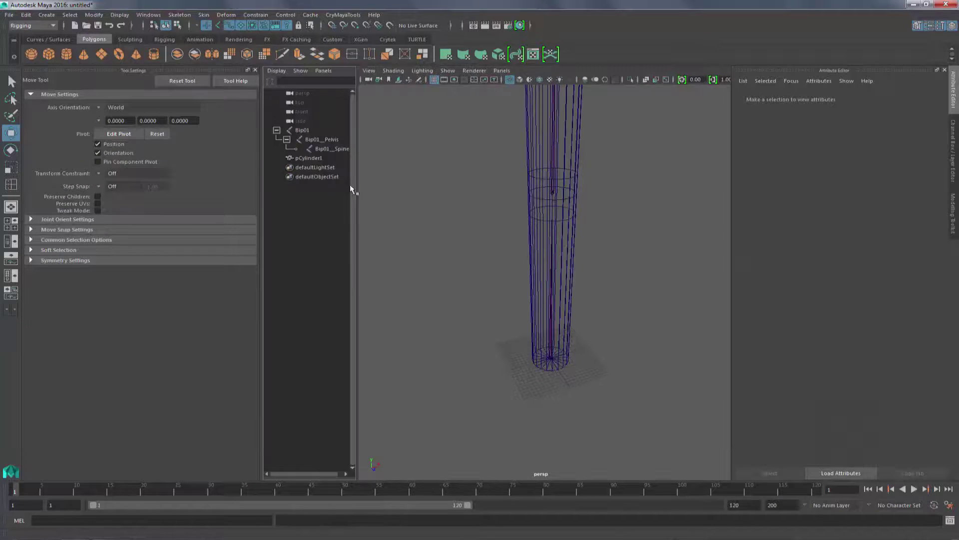
left_click(256, 70)
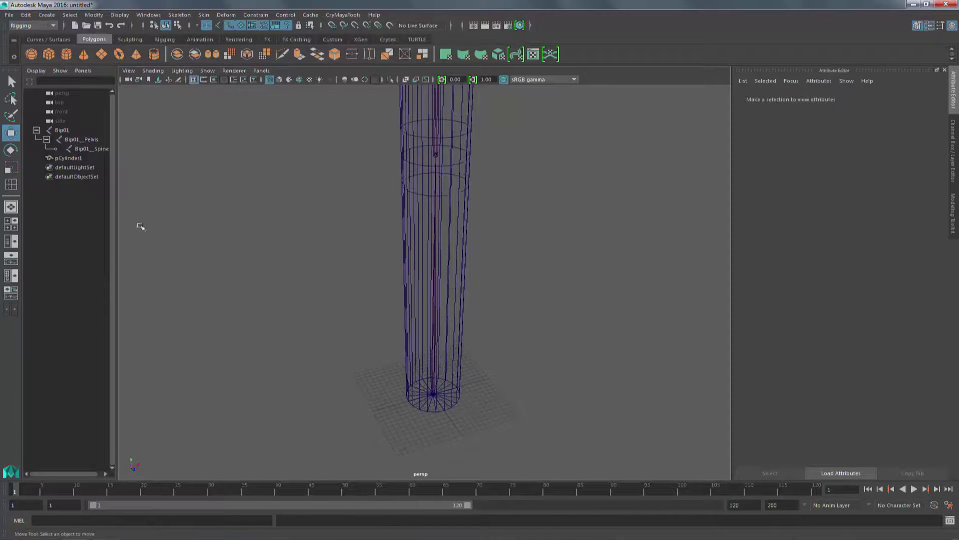
left_click_drag(116, 242, 265, 259)
right_click_drag(580, 335, 533, 298, "alt")
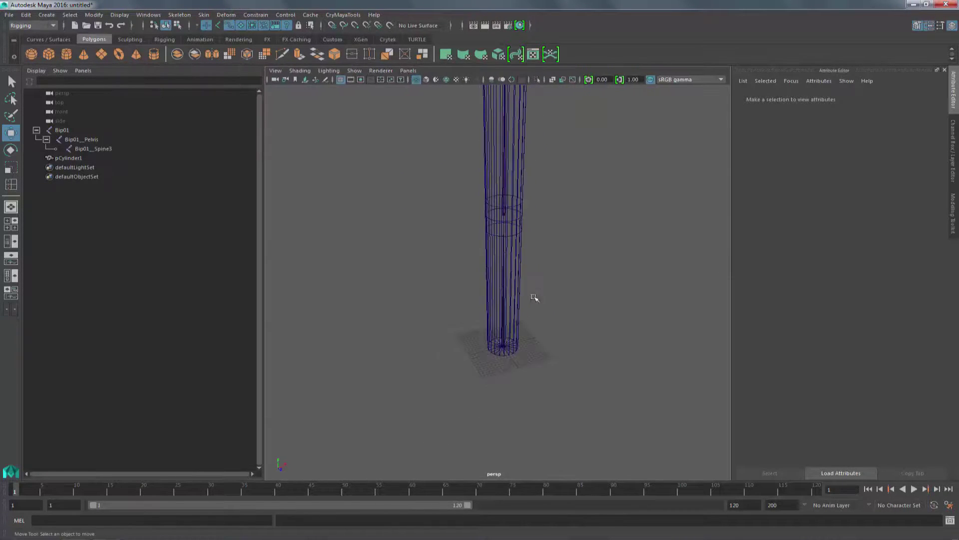
middle_click_drag(533, 298, 548, 400, "alt")
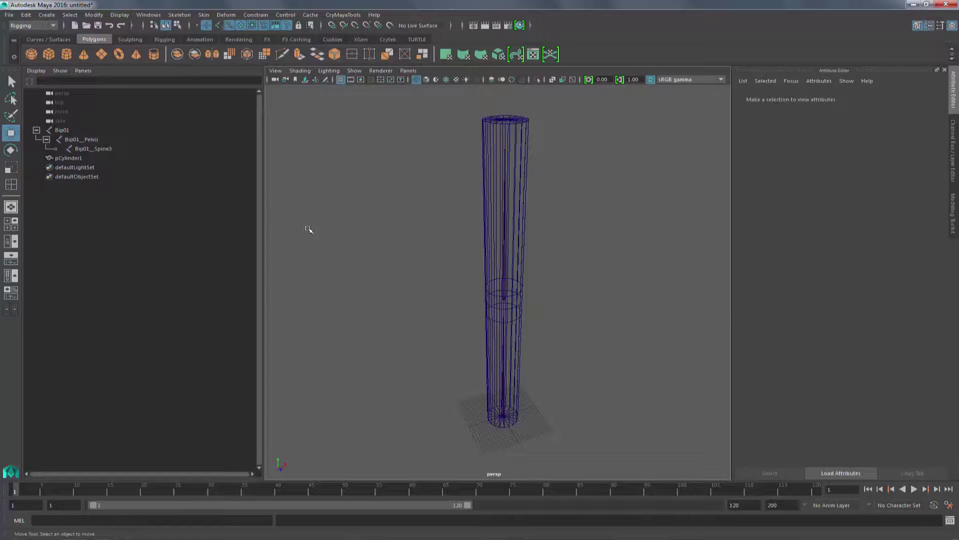
- Rename the cylinder to render_MSH and deselect it
left_click(81, 158)
double_click(74, 158)
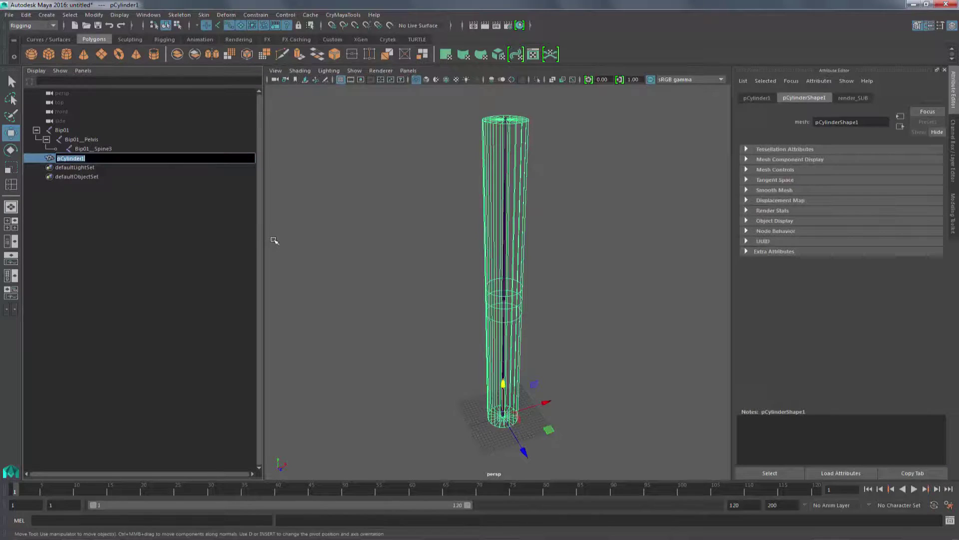
type("render_MSH")
key("Return")
left_click(582, 392)
- Create a polygon plane at the origin and set its width and height subdivisions to 1
middle_click_drag(583, 392, 564, 280, "alt")
right_click_drag(565, 280, 585, 303, "alt")
middle_click_drag(586, 299, 583, 304, "alt")
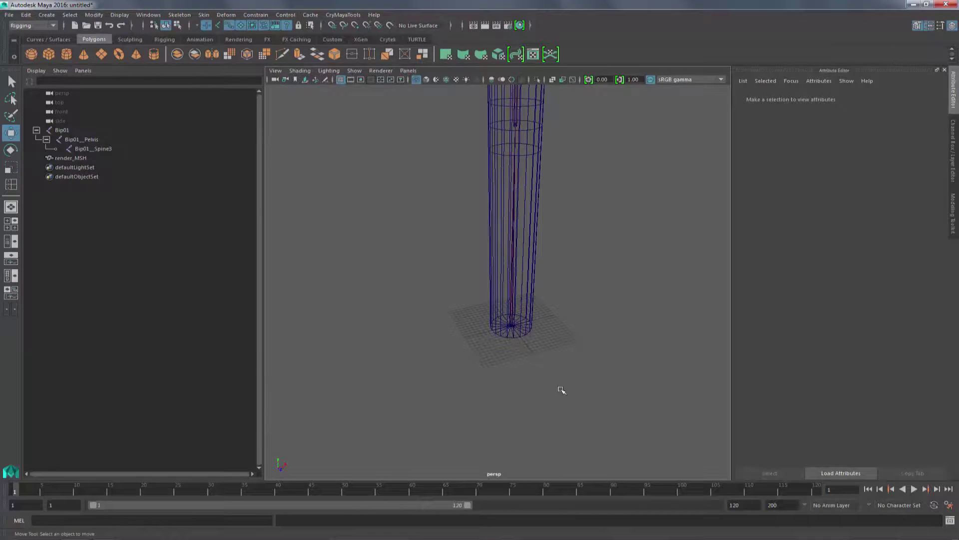
right_click_drag(552, 415, 714, 385, "alt")
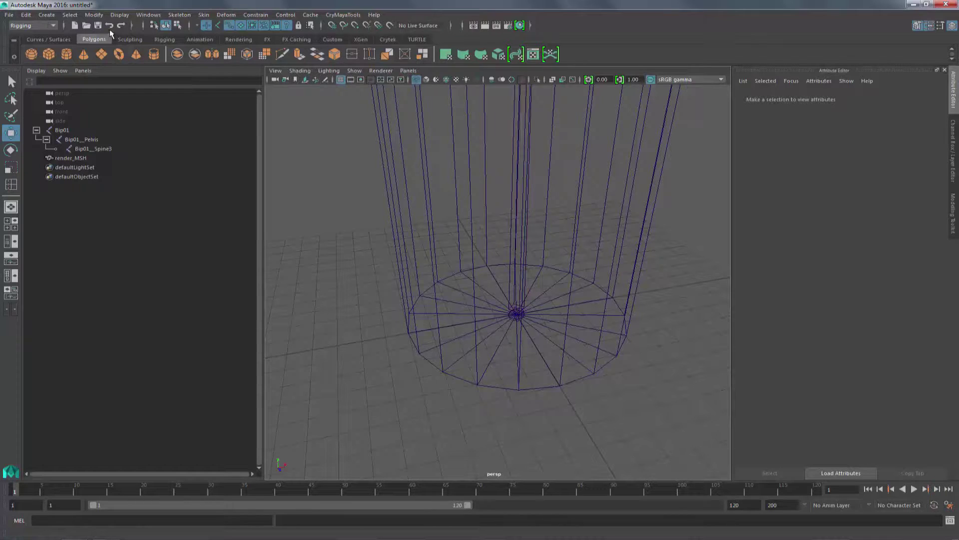
left_click(102, 54)
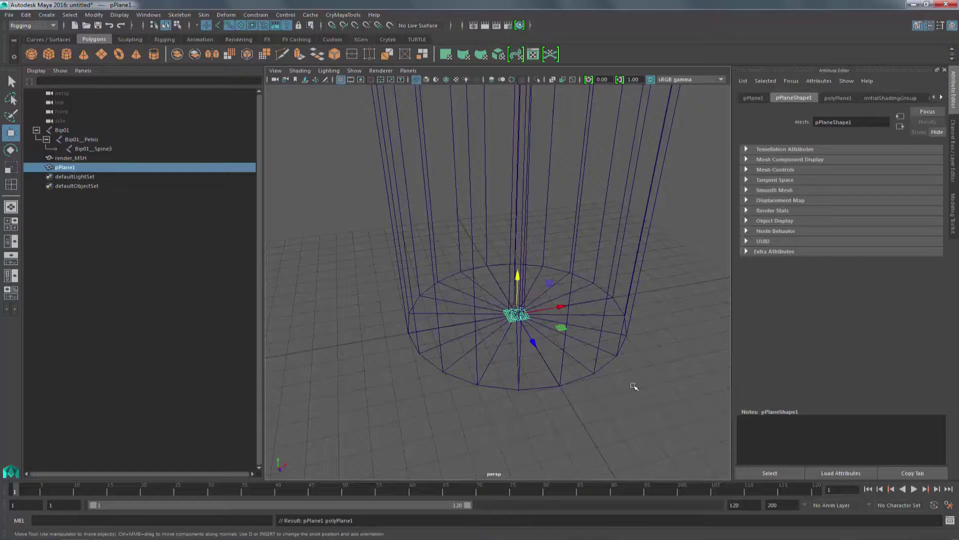
left_click(844, 98)
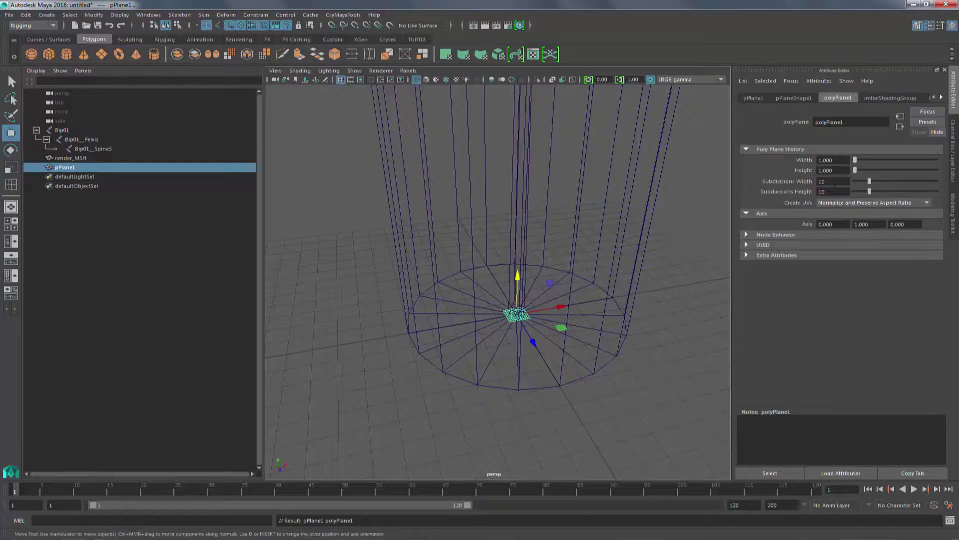
key("BackSpace")
key("Return")
left_click_drag(588, 304, 648, 338, "alt")
scroll(649, 338, "up", 3)
right_click_drag(649, 338, 570, 343, "alt")
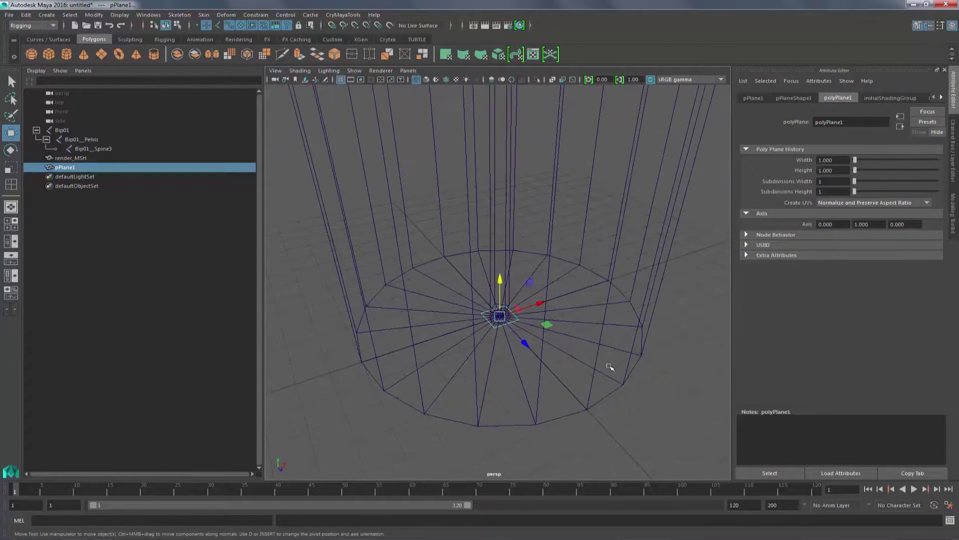
- Show the plane's channel values and delete its construction history
left_click(954, 163)
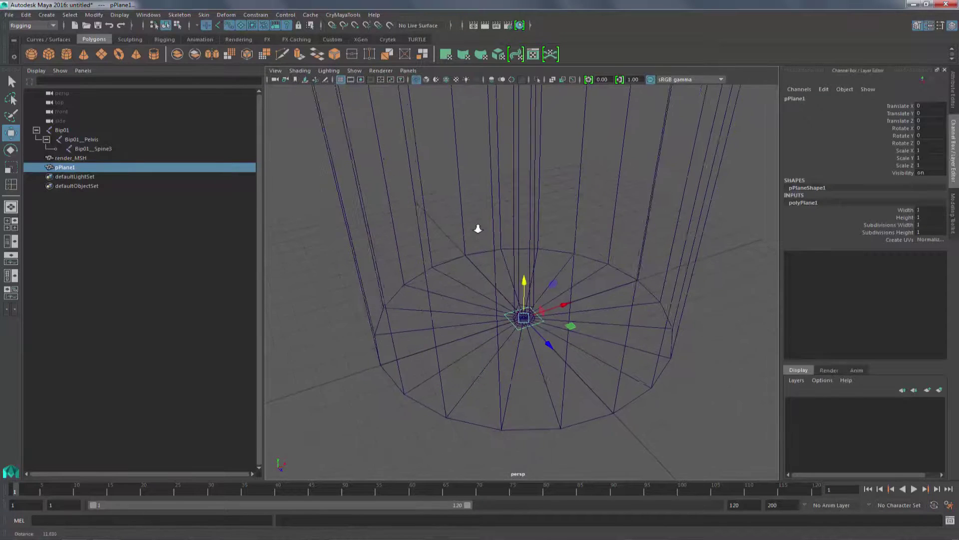
left_click(25, 14)
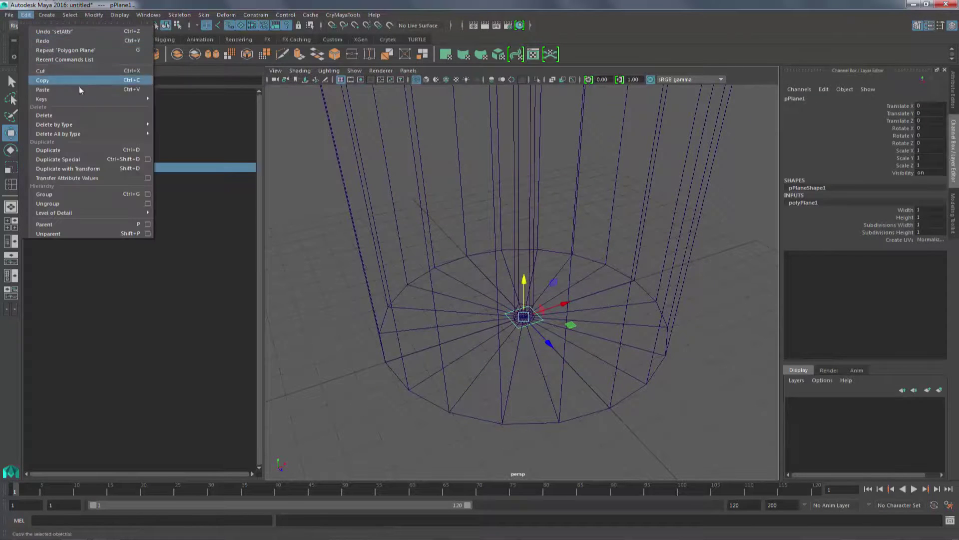
mouse_move(81, 125)
left_click(184, 131)
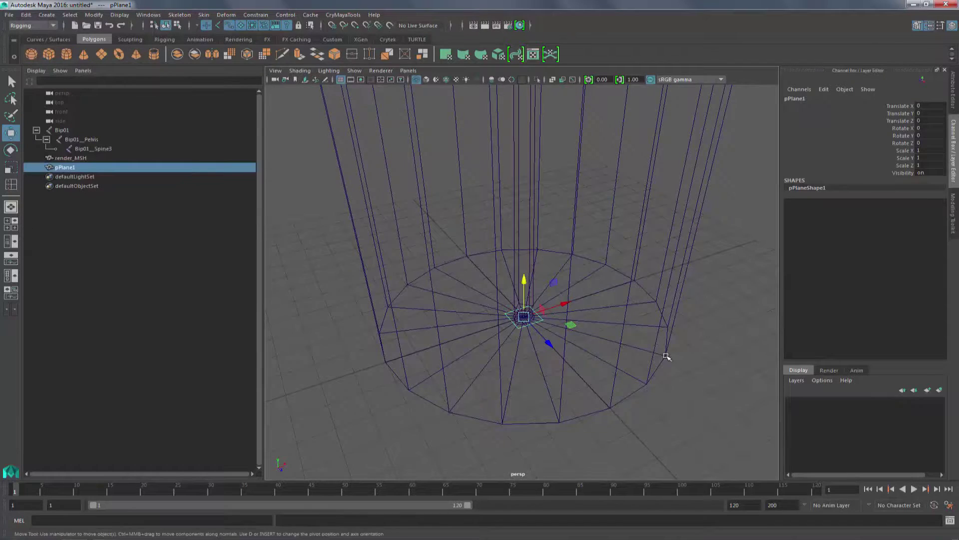
- Move the plane up and snap it onto the middle joint at Translate Y 50
scroll(612, 352, "down", 5)
scroll(611, 351, "down", 3)
middle_click_drag(598, 258, 602, 324, "alt")
scroll(668, 350, "up", 2)
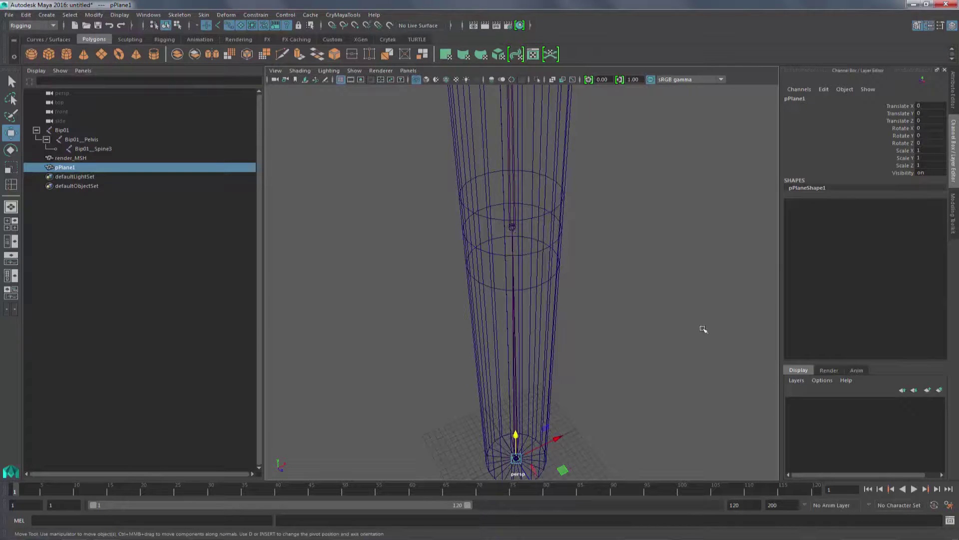
key("v")
left_click_drag(515, 457, 514, 231)
mouse_move(628, 416)
left_mouse_down("alt")
mouse_move(634, 437)
mouse_move(640, 376)
mouse_move(633, 424)
left_mouse_up("alt")
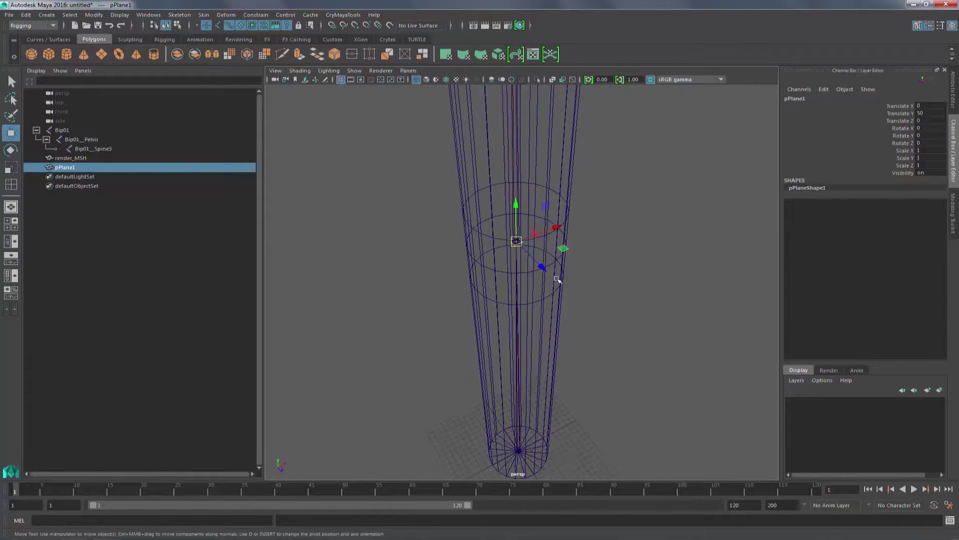
- Set the draw style of the root joint Bip01 to None and deselect it
right_click_drag(557, 280, 642, 266, "alt")
scroll(552, 358, "down", 5)
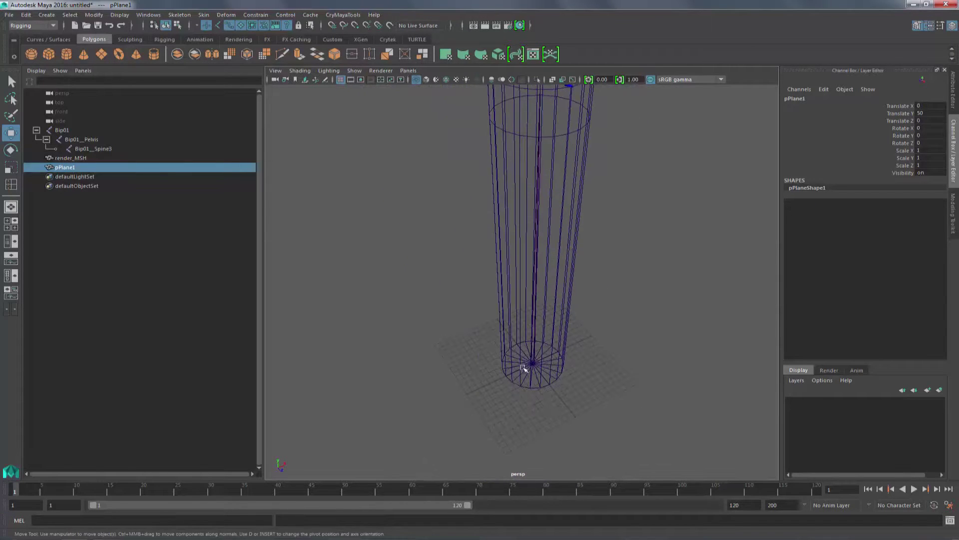
left_click(78, 131)
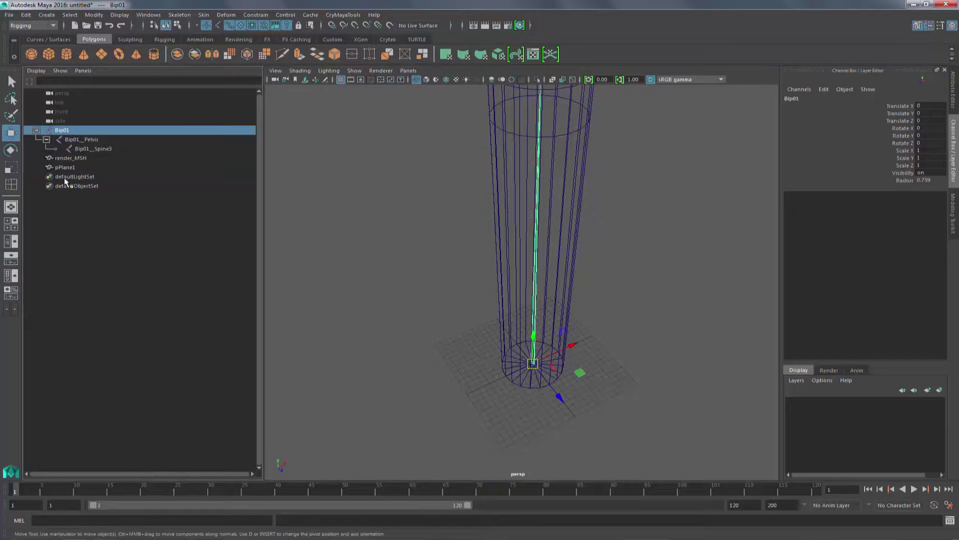
middle_click_drag(615, 192, 619, 249, "alt")
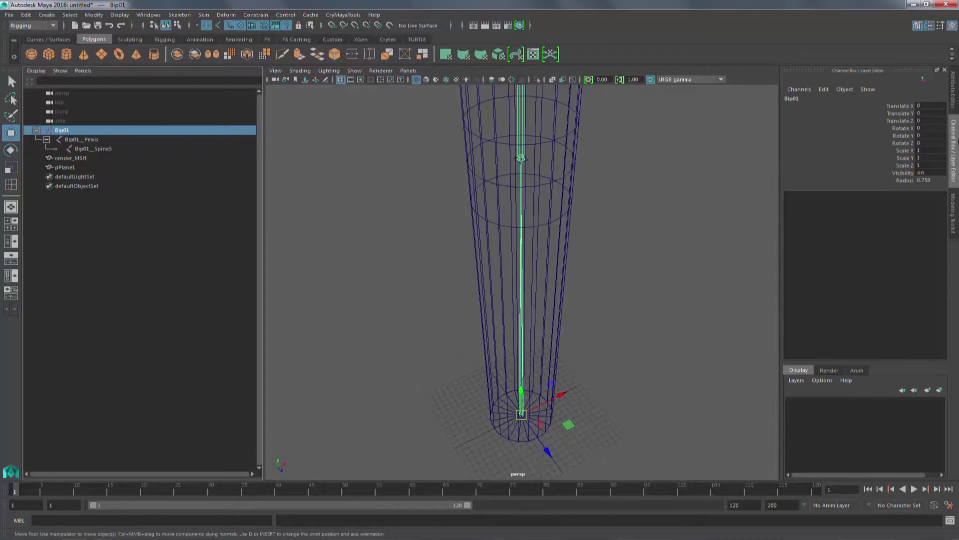
left_click(954, 95)
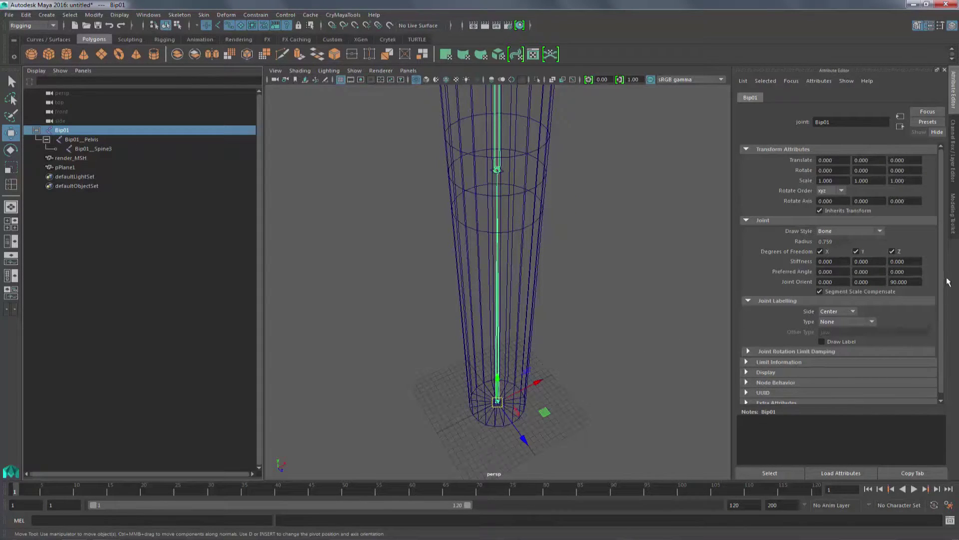
left_click(859, 231)
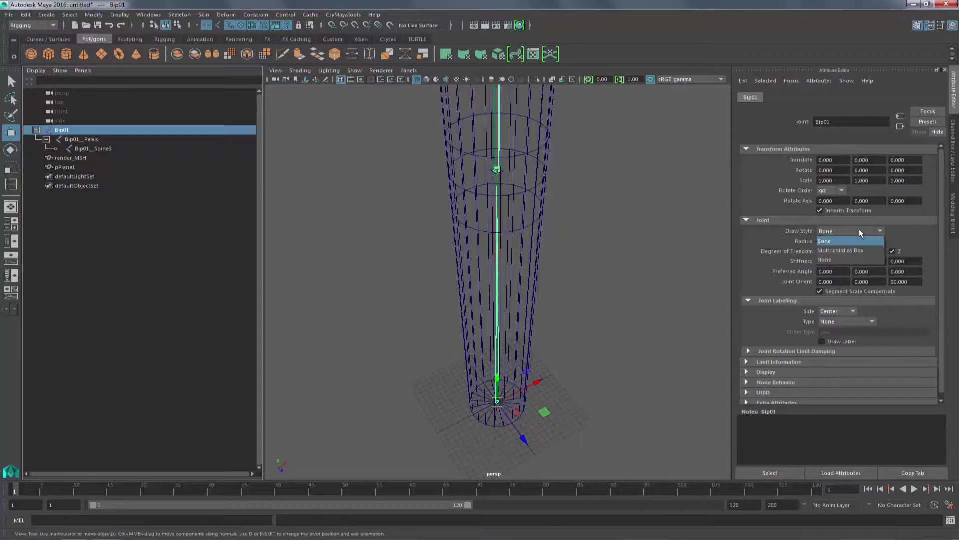
left_click(852, 262)
left_click(628, 304)
- Rename the plane at the middle joint to proxy_MSH
left_click_drag(628, 305, 501, 396, "alt")
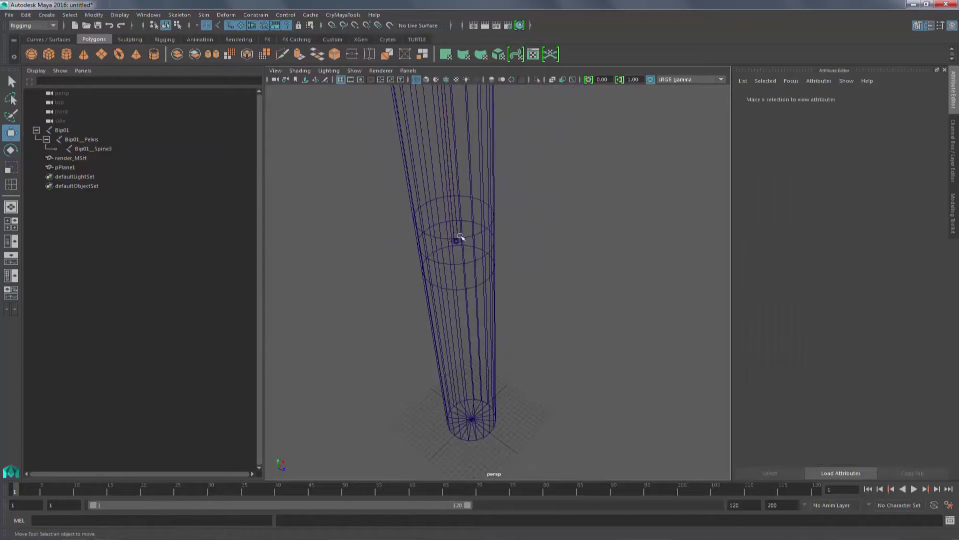
left_click_drag(517, 259, 602, 363, "alt")
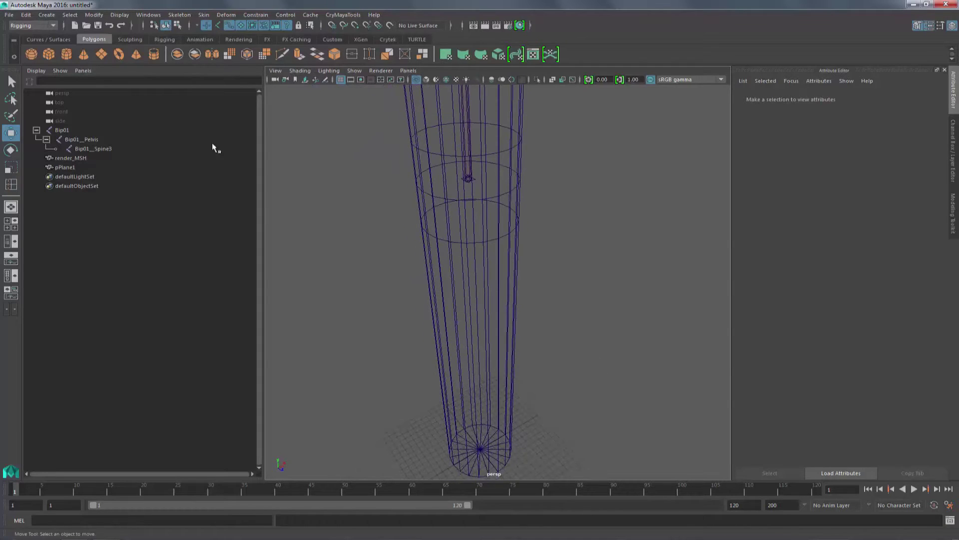
left_click(75, 167)
left_click(75, 176)
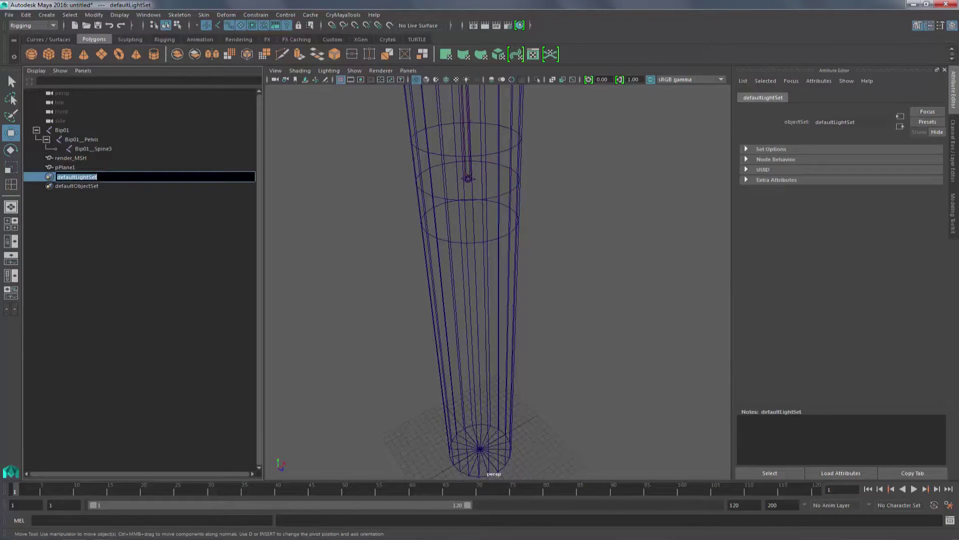
left_click(79, 167)
double_click(80, 167)
type("pro")
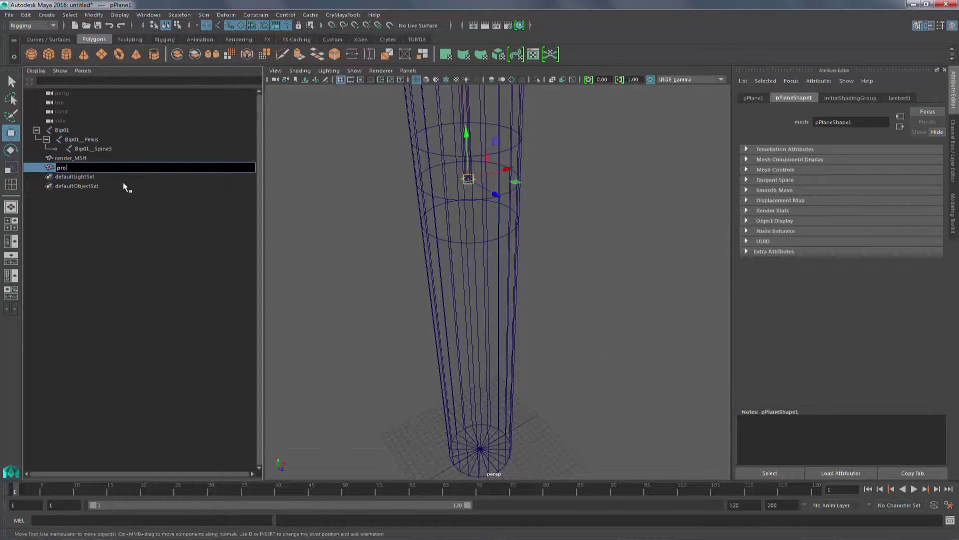
type("xy_MSH")
key("Return")
- Assign a new Phong material to proxy_MSH and name it proxy_SUB
scroll(604, 255, "down", 4)
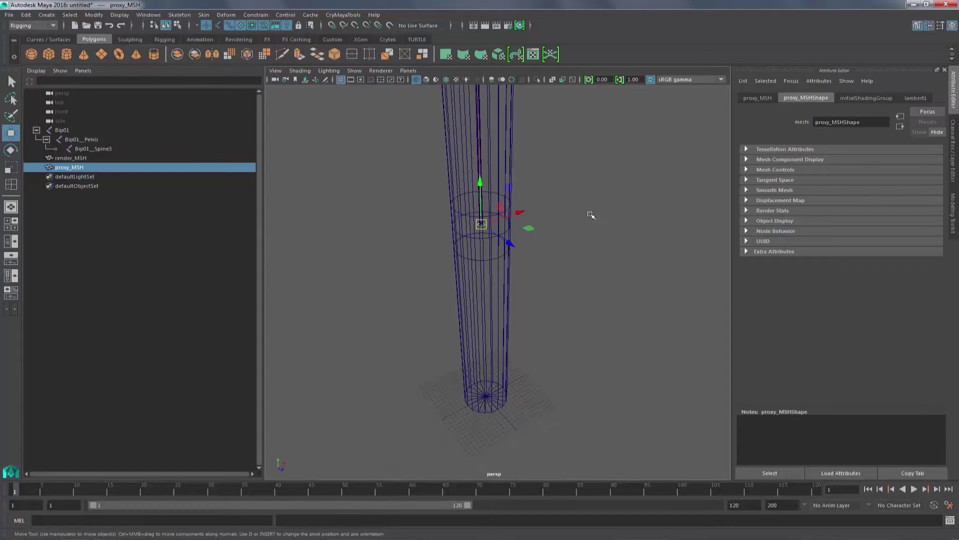
scroll(568, 206, "up", 7)
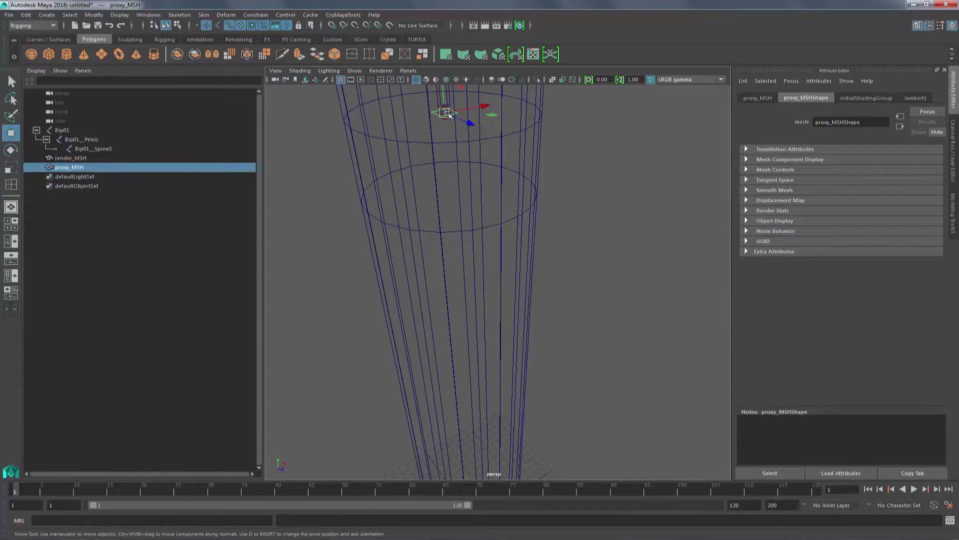
right_click_drag(441, 112, 526, 350)
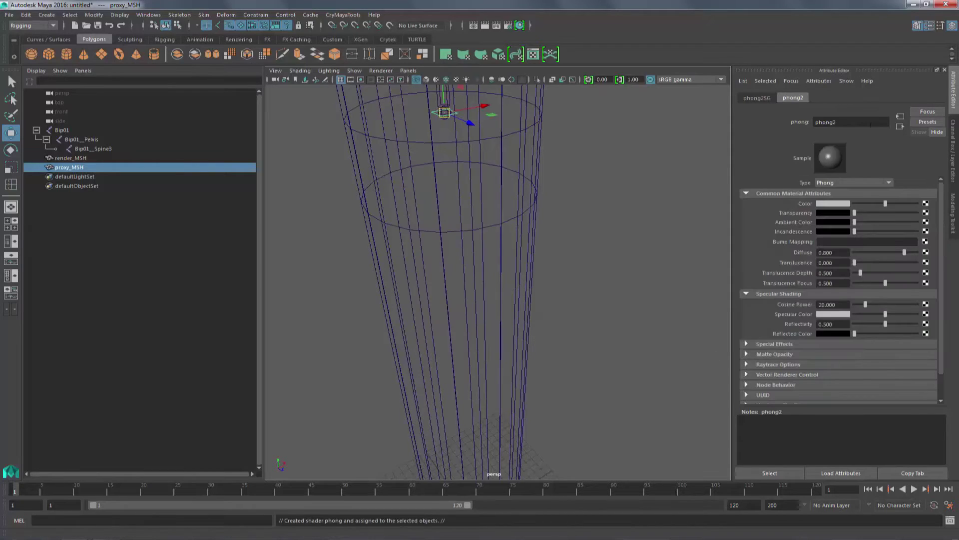
double_click(871, 124)
type("proxy_SUB")
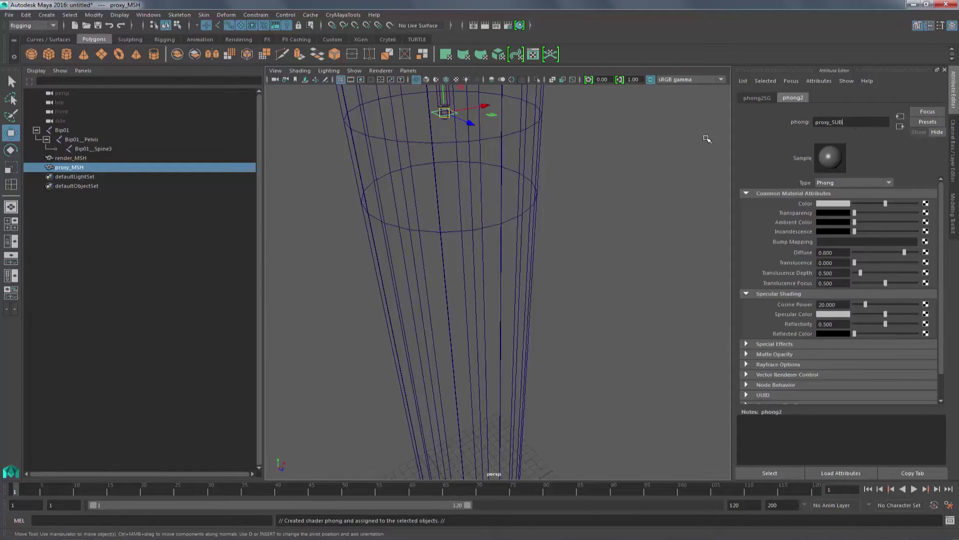
key("Return")
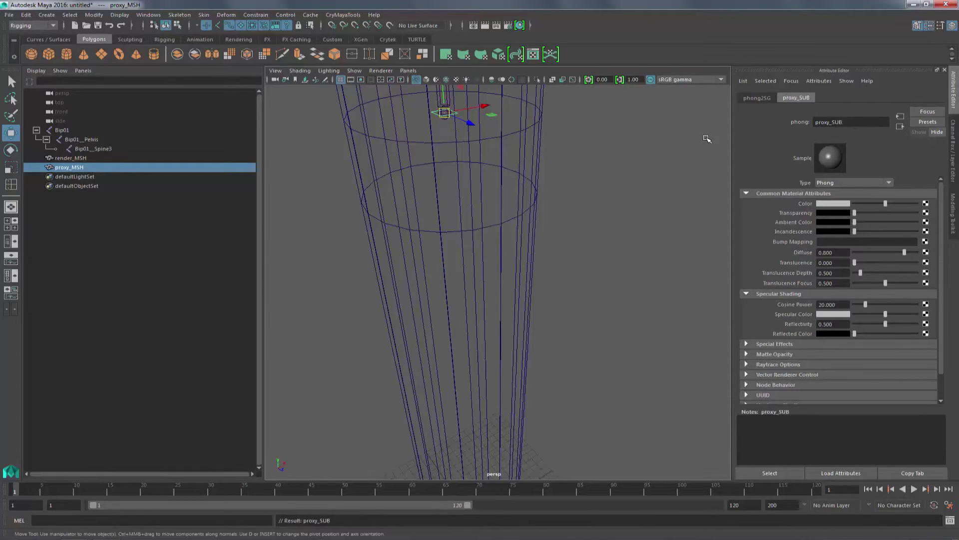
key("f")
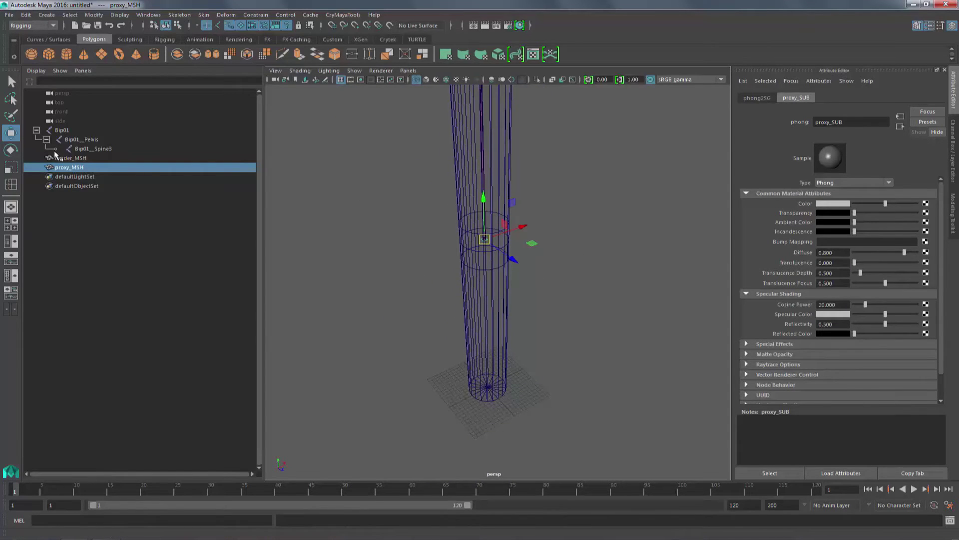
- Freeze the transformations of render_MSH and proxy_MSH together and delete the history of both meshes
left_click(72, 158, "ctrl")
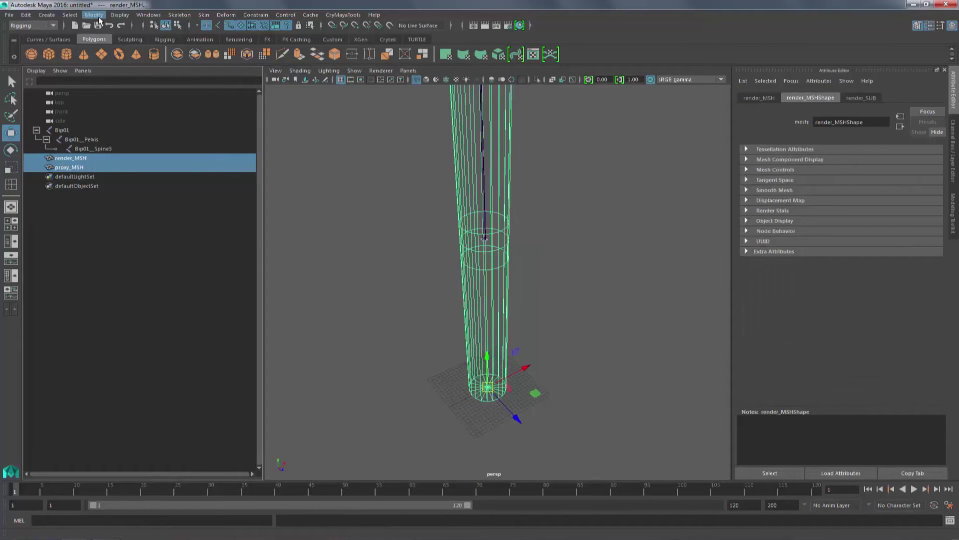
left_click(93, 14)
left_click(127, 57)
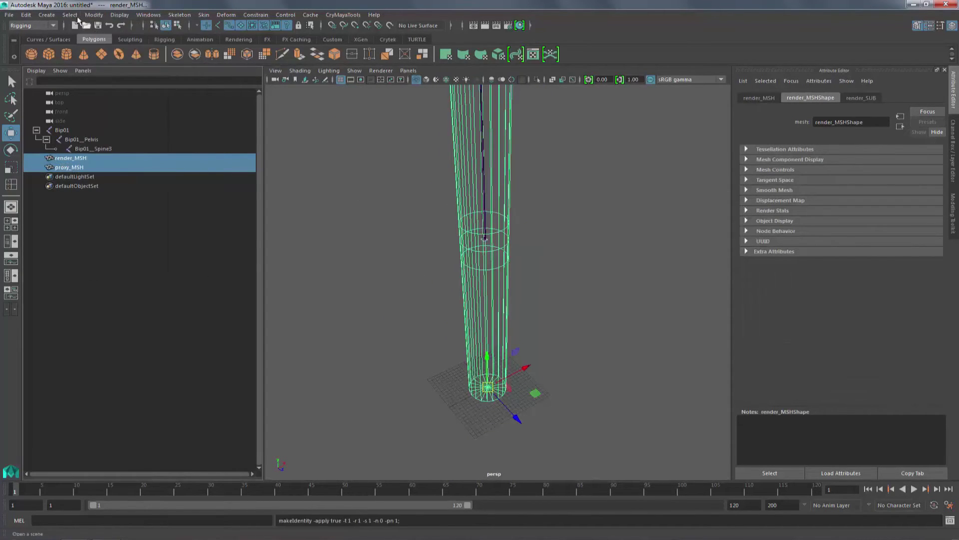
left_click(26, 14)
mouse_move(124, 125)
left_click(208, 134)
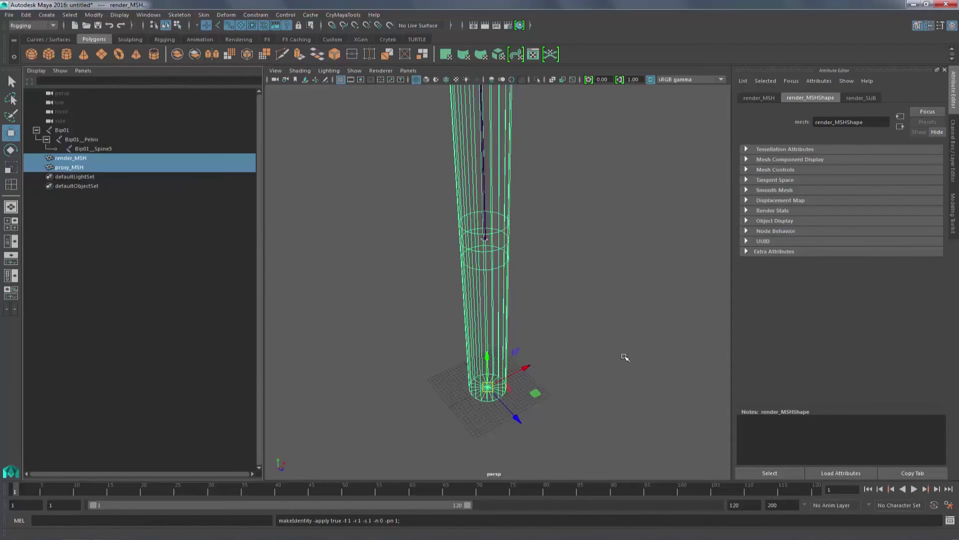